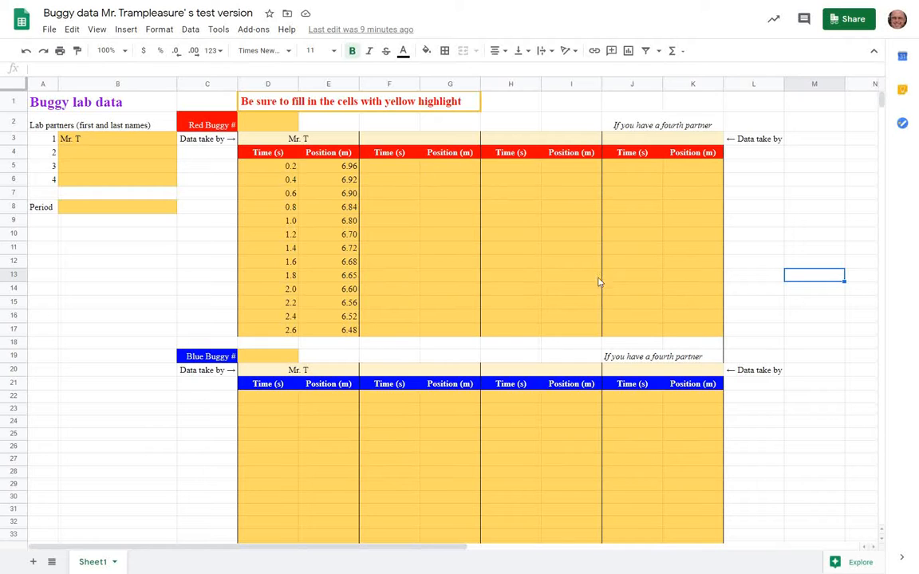
Step: Copy the red buggy time and position data in D5:E17 and switch to the blank Desmos graph
left_click(268, 166)
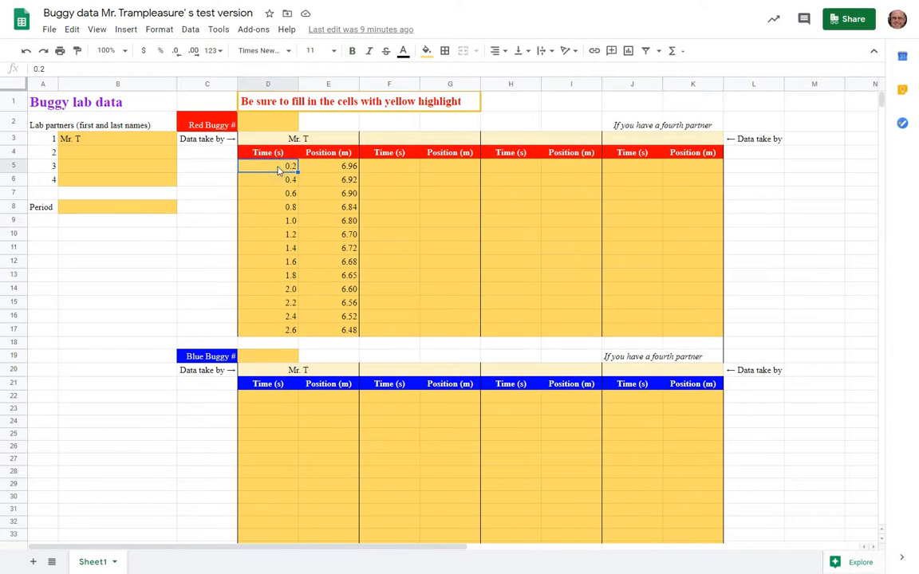
left_click_drag(327, 166, 327, 331)
right_click(326, 330)
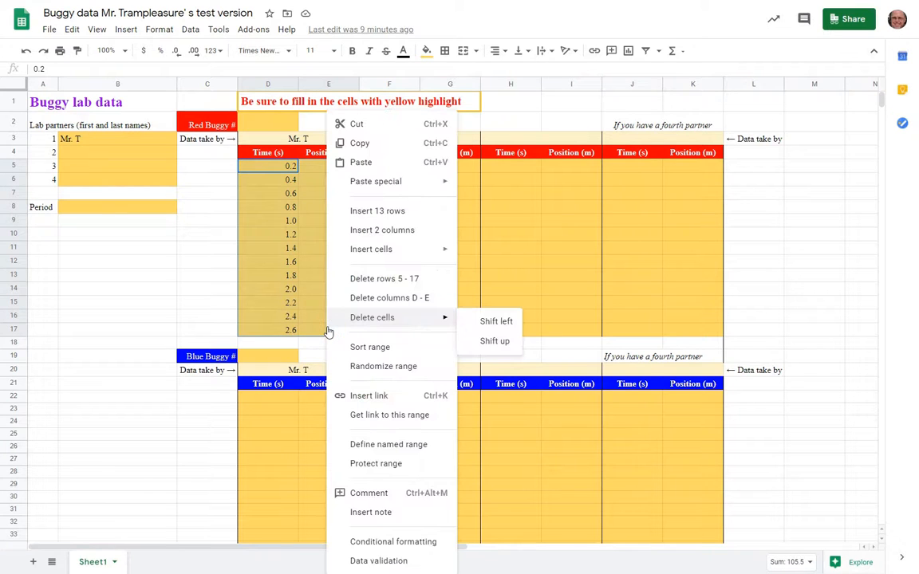
left_click(424, 145)
left_click(431, 8)
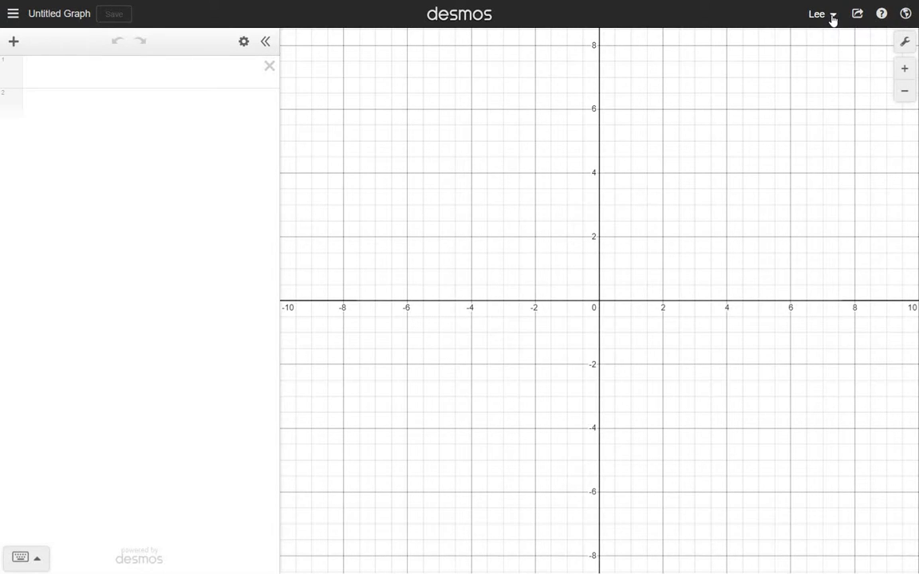
Step: Save the untitled graph under a title made of "Buggy Lab", the teacher's name and "P. 0"
left_click(66, 23)
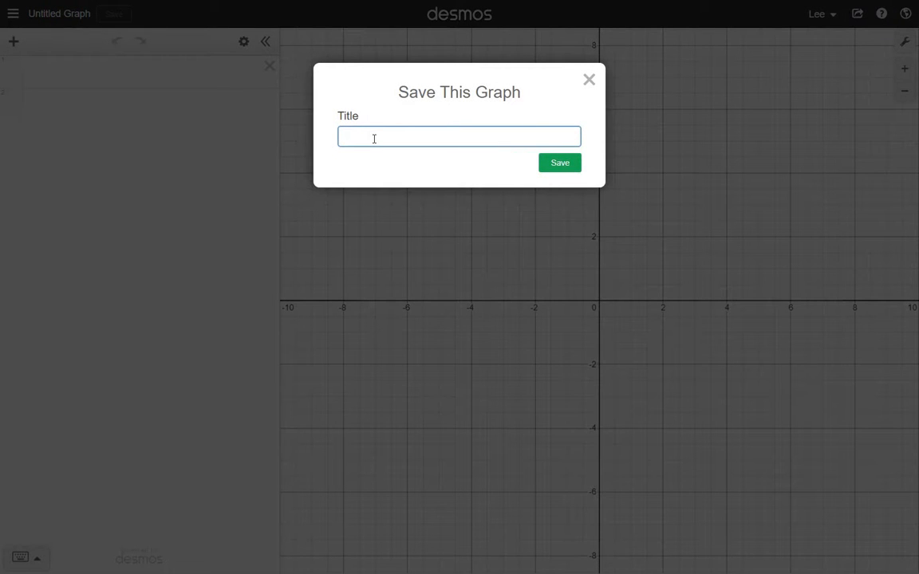
type("Buggy Lab Mr. Trampleasu")
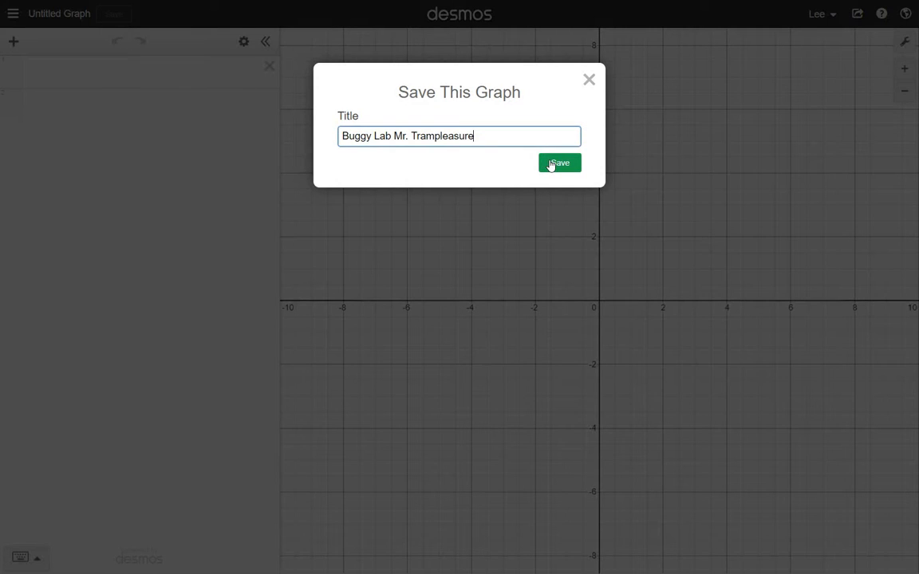
type("re P ")
type("0")
left_click(551, 164)
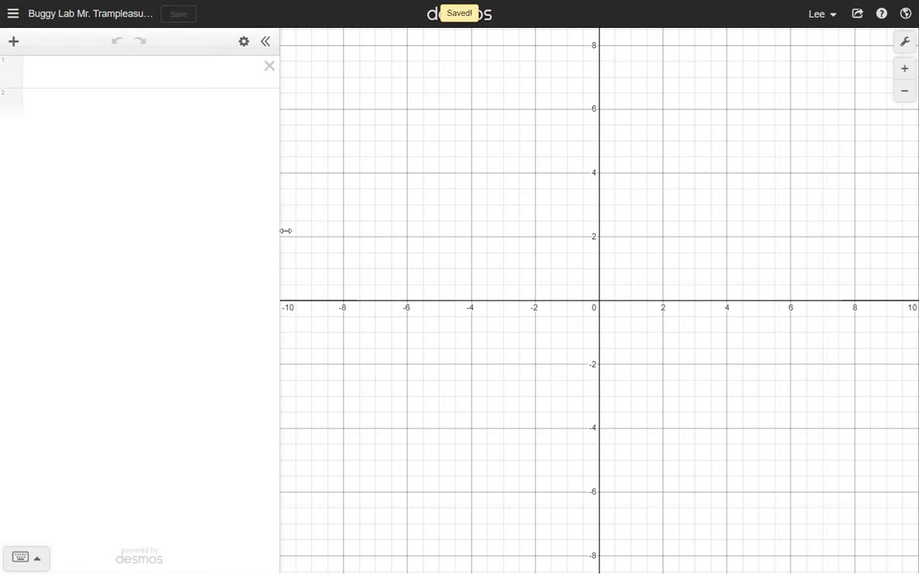
Step: Paste the copied time and position data into the first expression as a table
left_click(112, 74)
right_click(113, 77)
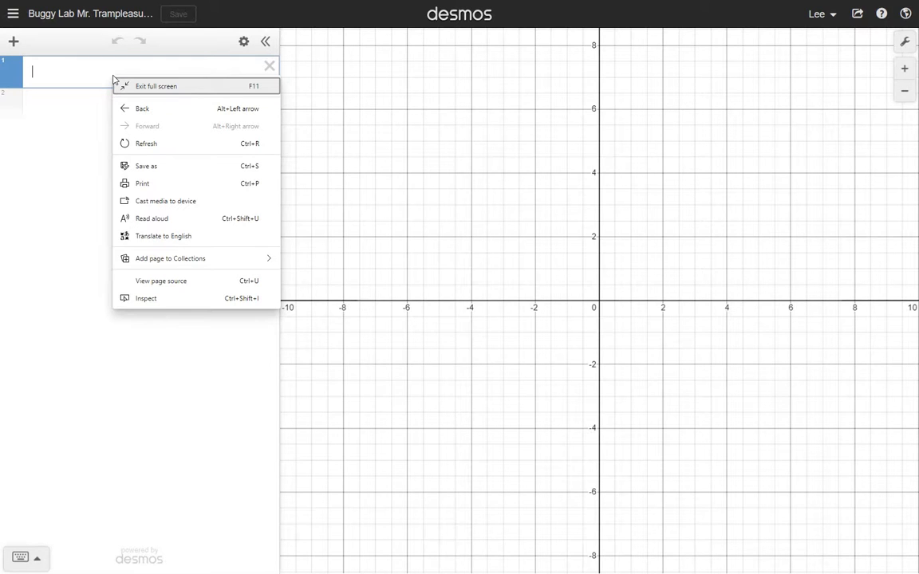
left_click(68, 76)
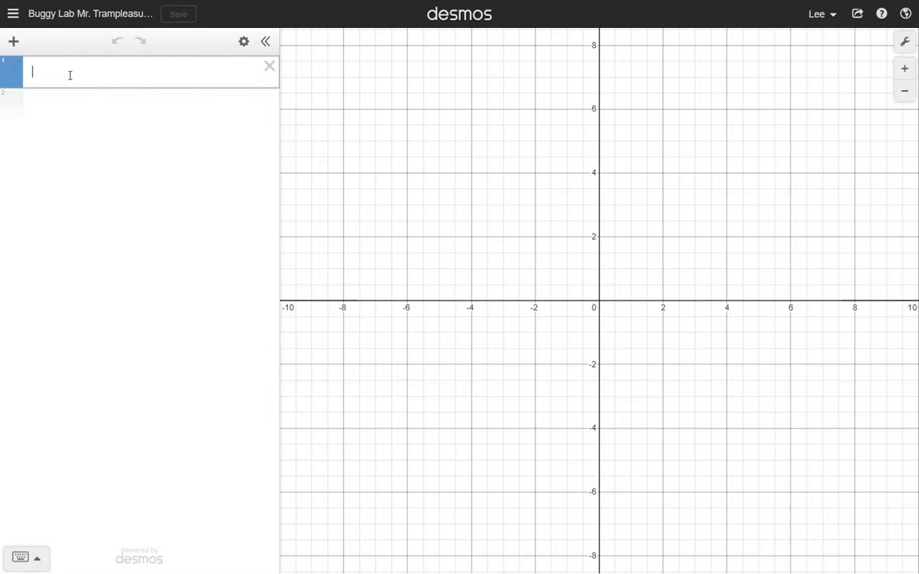
key("ctrl+v")
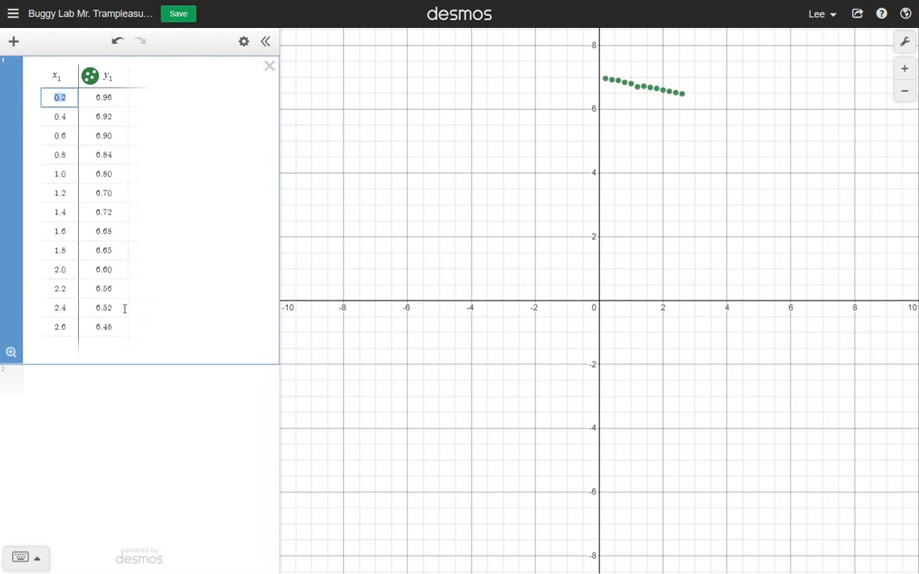
left_click(322, 9)
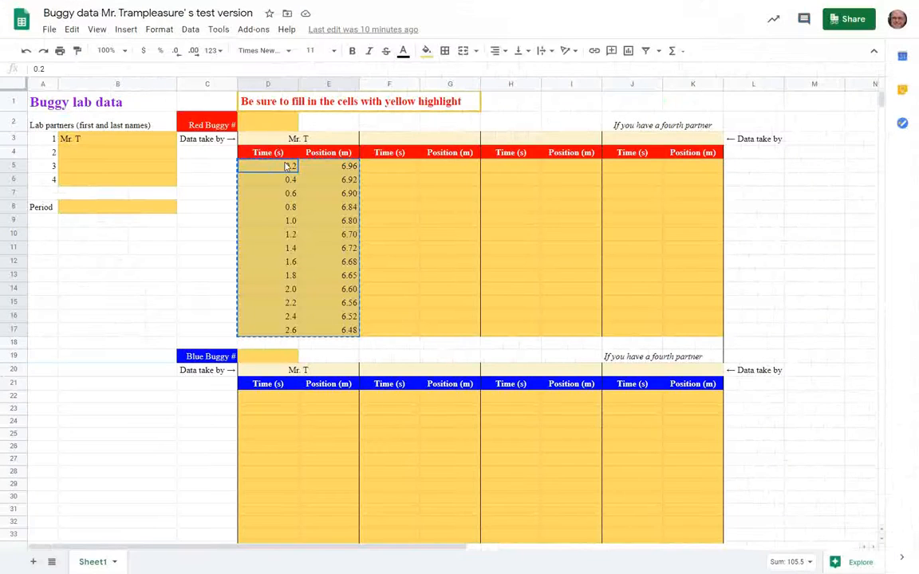
left_click(377, 10)
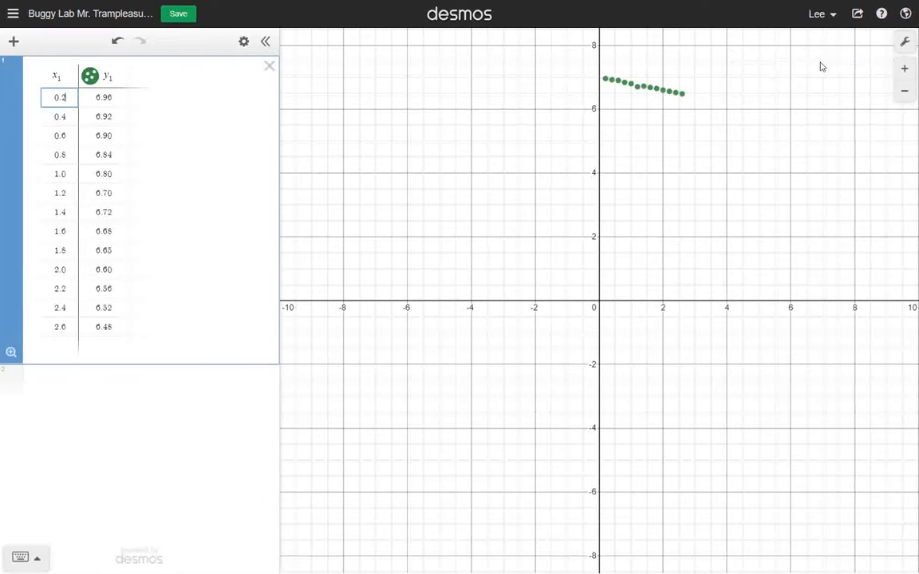
Step: Label the x-axis "Time (s)" and the y-axis "Position (m)"
left_click(906, 44)
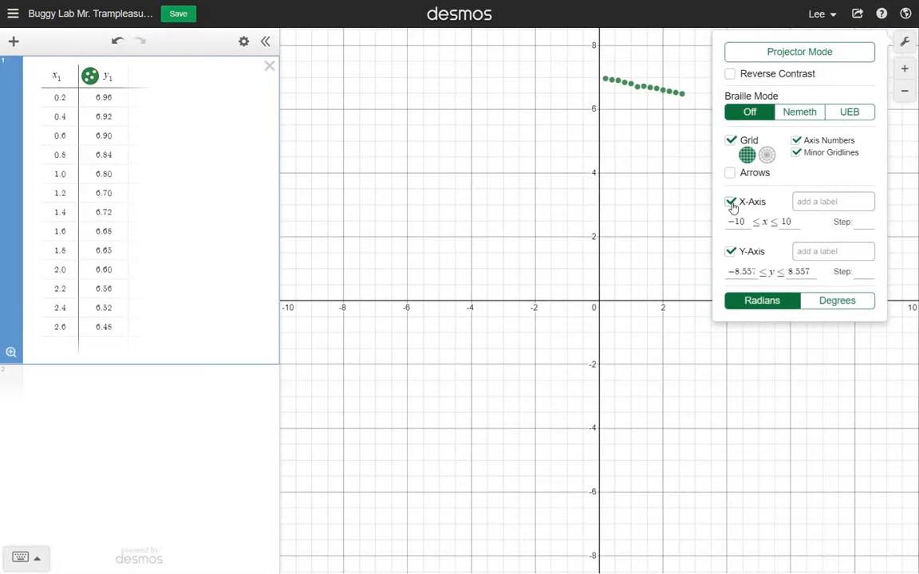
left_click(805, 199)
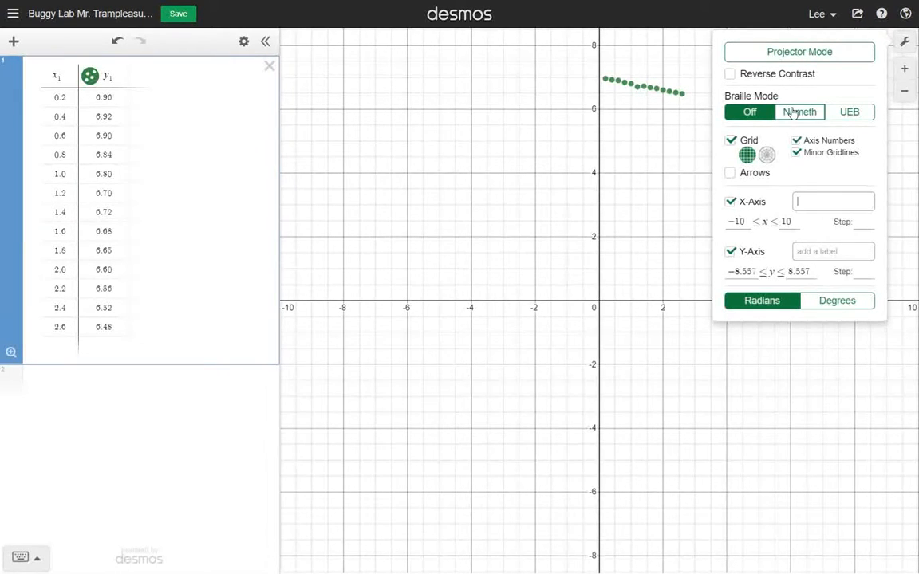
type("Time (s)")
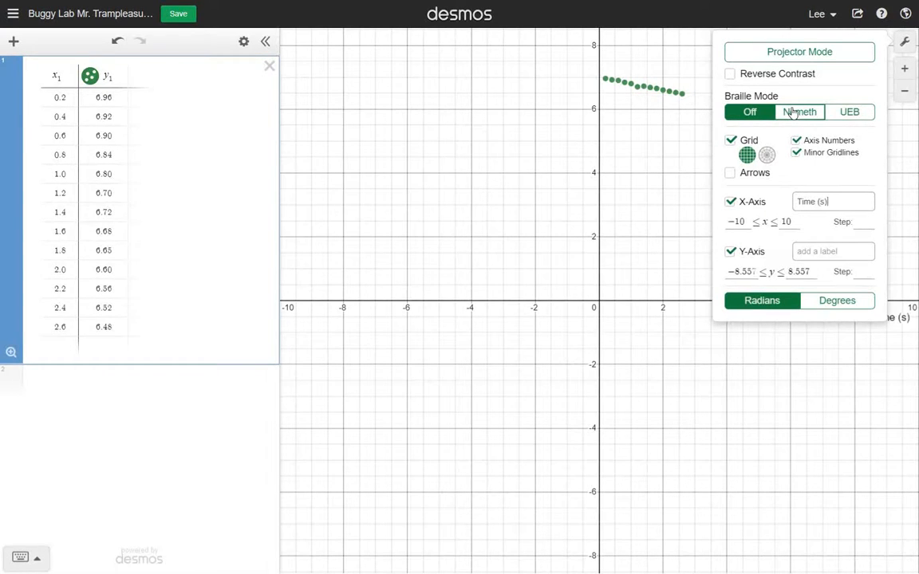
left_click(804, 251)
type("Position (m)")
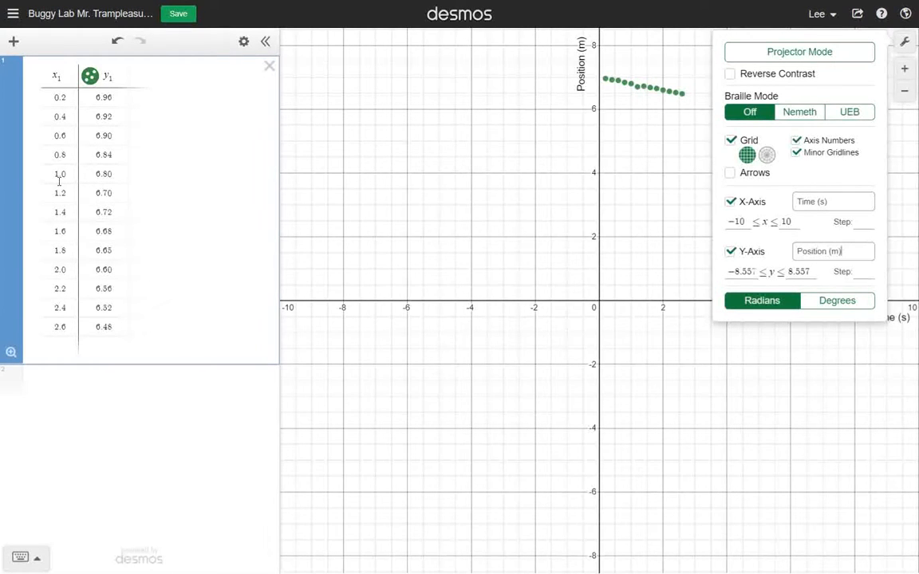
Step: Set the x-axis range of the graph from -0.5 to 3.5
left_click_drag(660, 244, 479, 357)
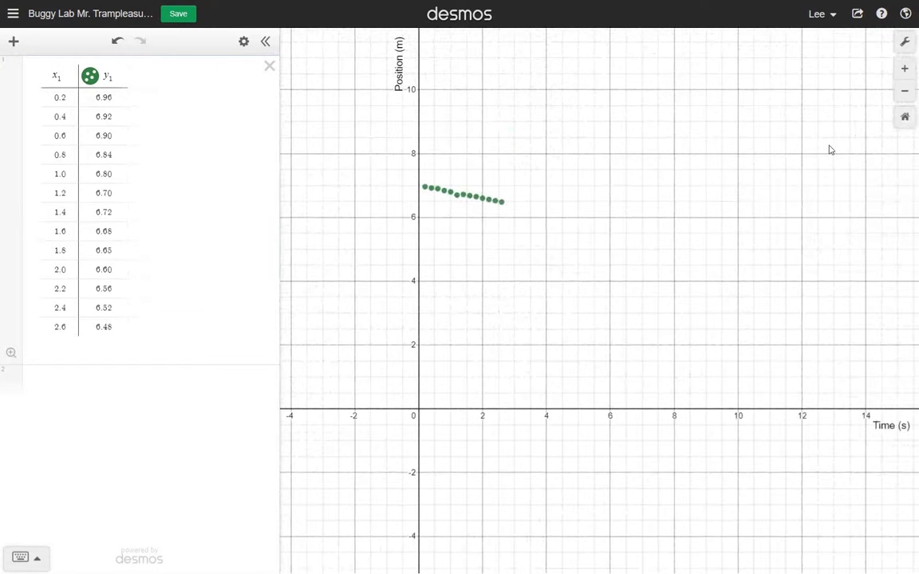
left_click(905, 42)
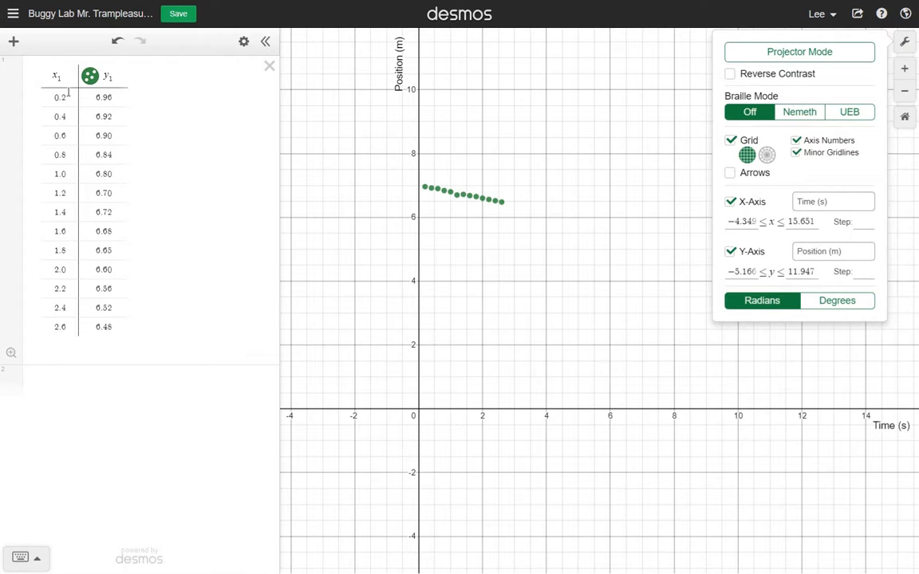
left_click(734, 222)
left_click_drag(731, 223, 800, 207)
type("-.5")
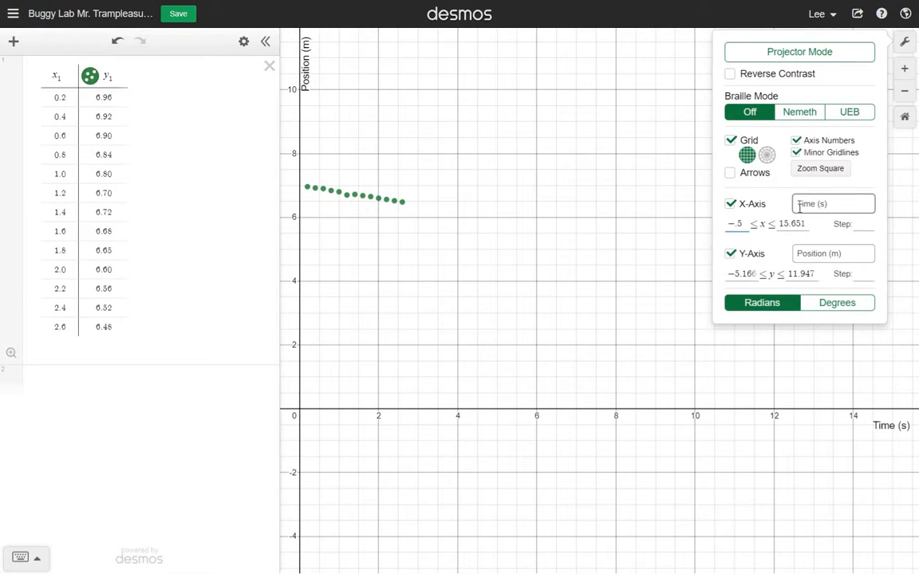
key("Tab")
type("3.5")
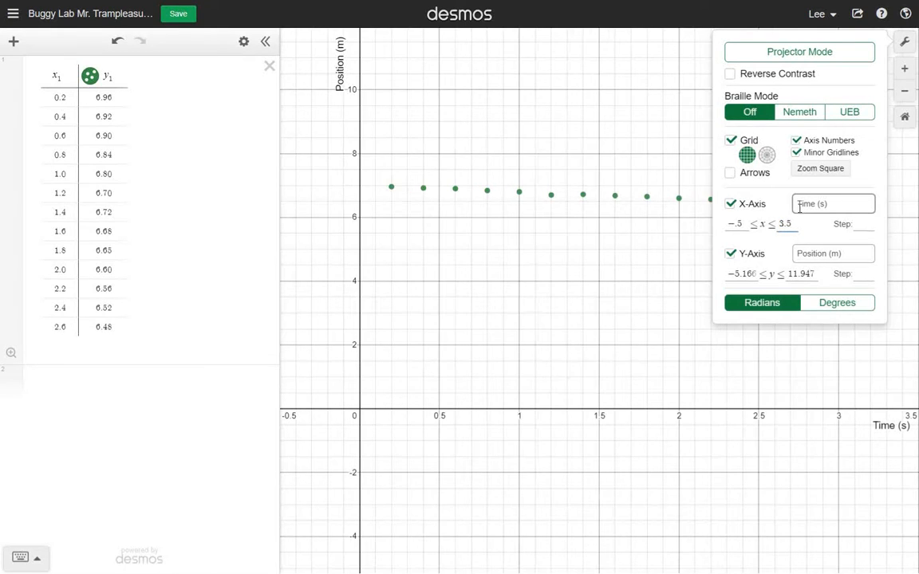
left_click(607, 135)
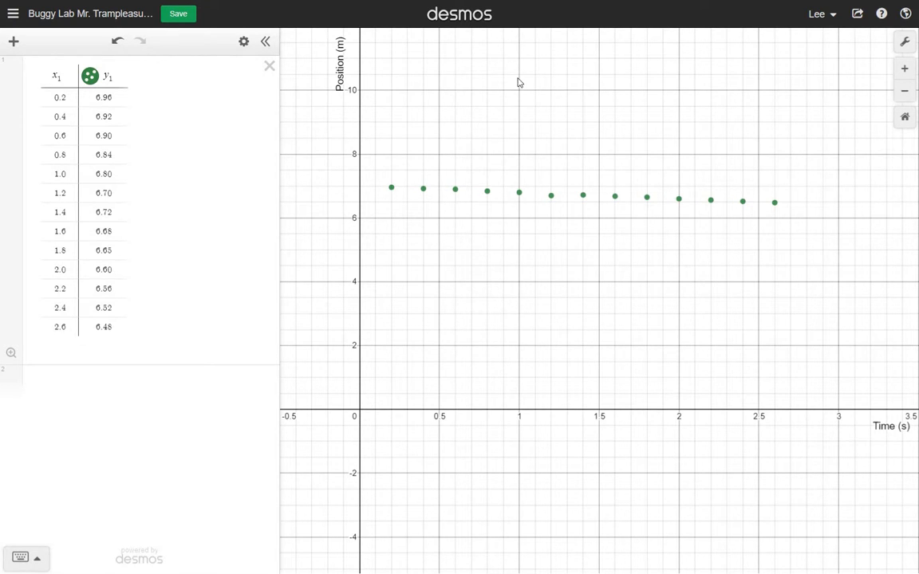
Step: Set the y-axis range of the graph from -2 to 10
left_click(905, 42)
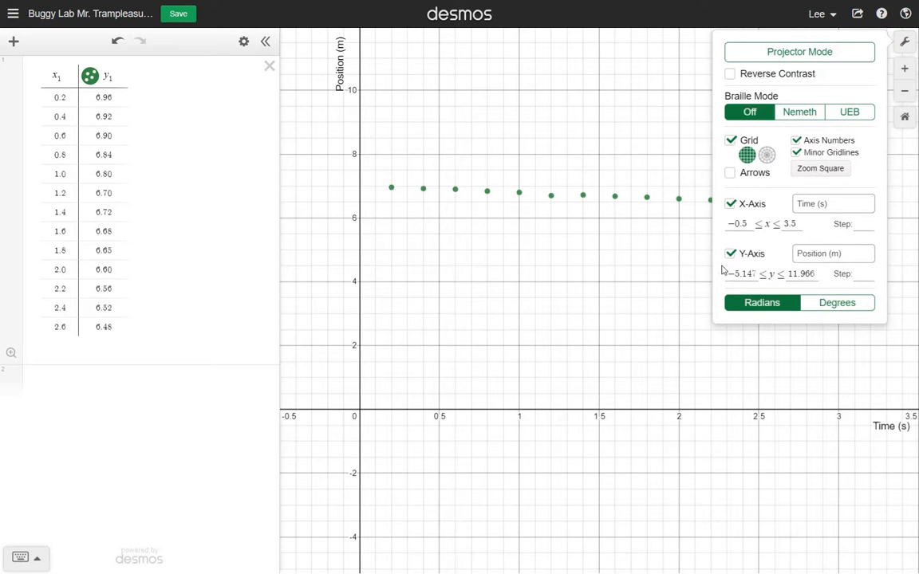
double_click(724, 275)
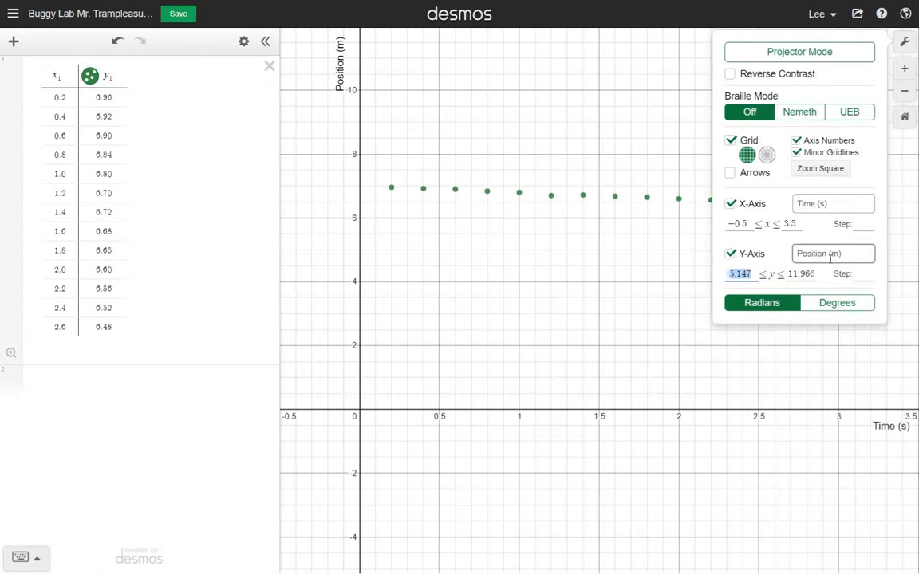
type("-2")
key("Tab")
type("10")
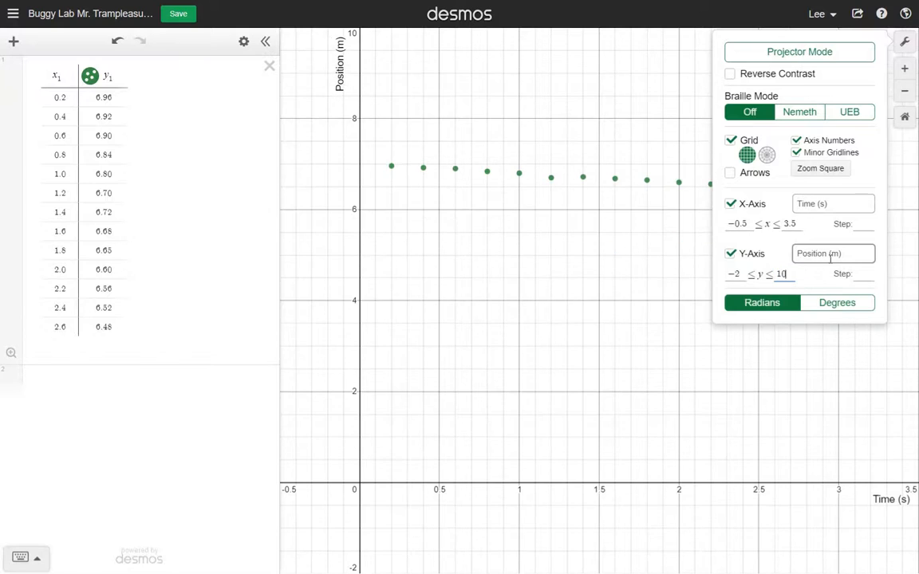
key("Tab")
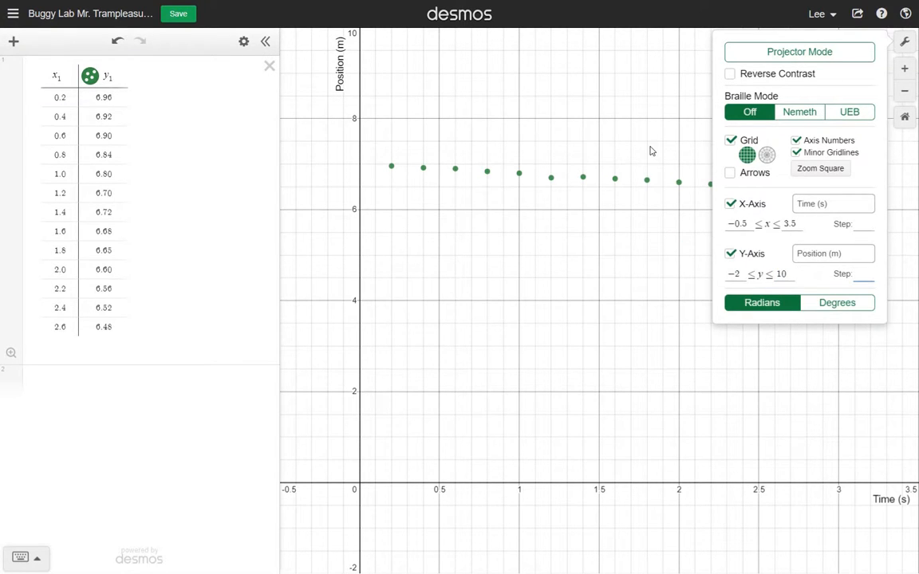
left_click(529, 93)
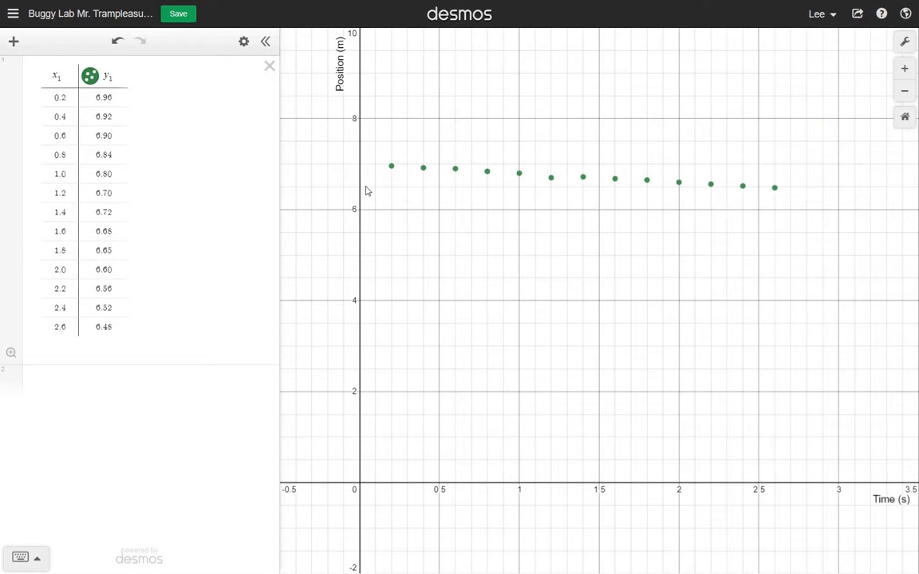
Step: Add the line y = mx + b below the table with sliders for both m and b, and save the graph
left_click(55, 362)
left_click(57, 357)
left_click(48, 352)
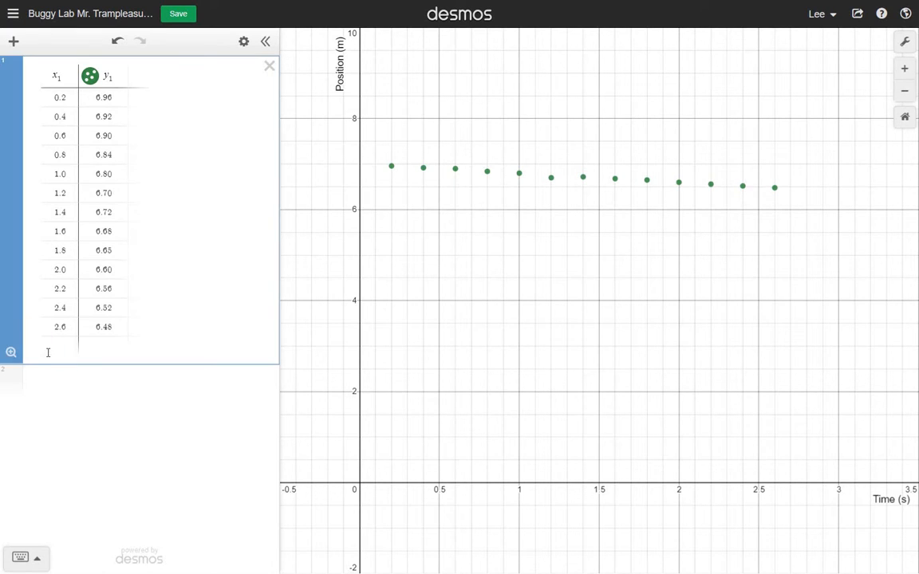
left_click(46, 376)
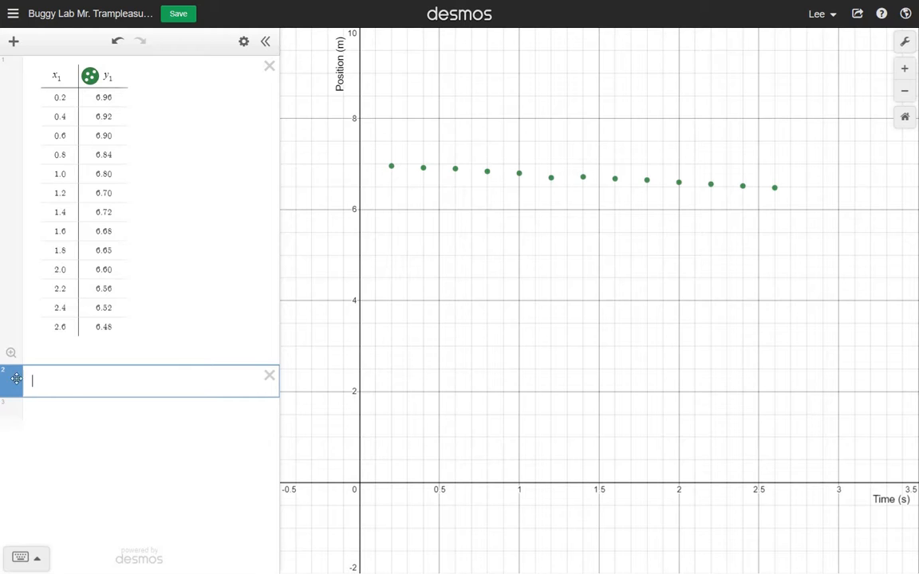
left_click(35, 378)
type("y = mx")
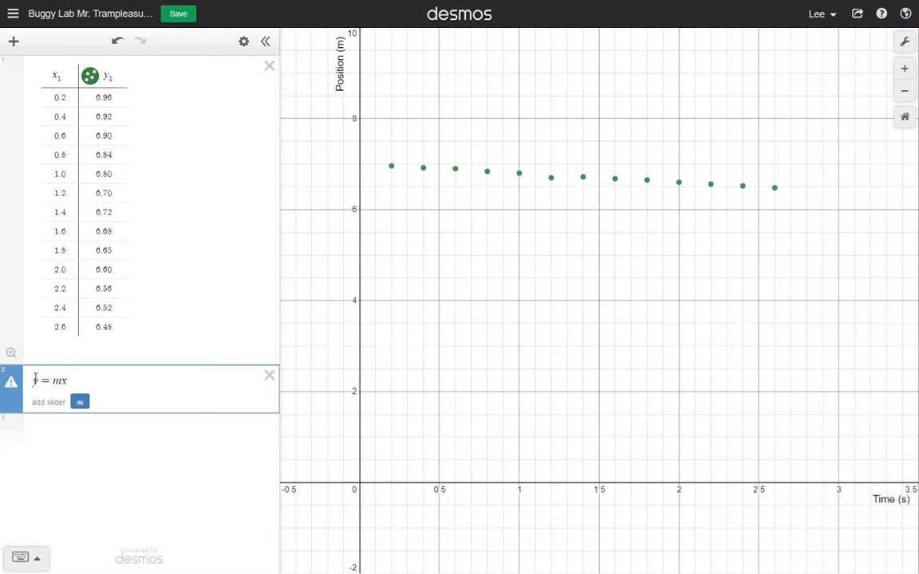
type(" + b")
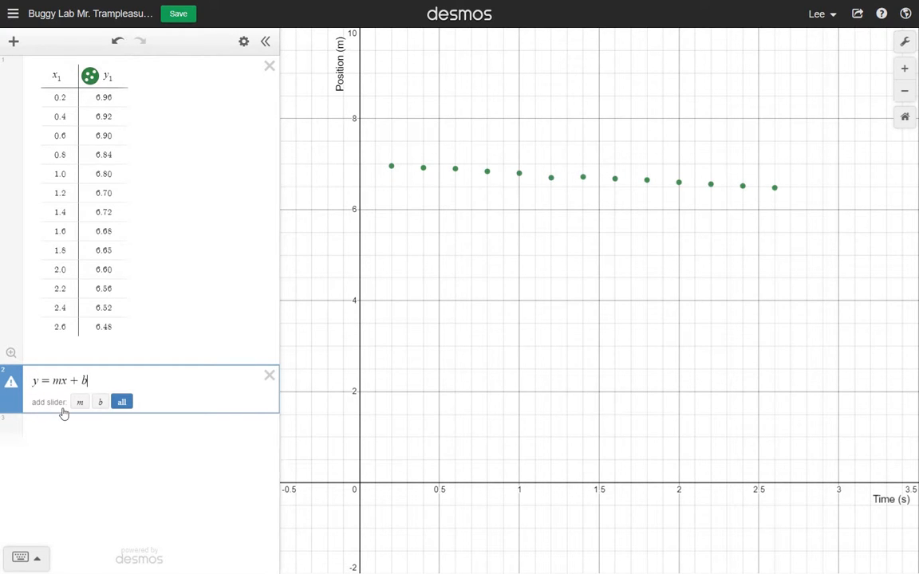
left_click(122, 403)
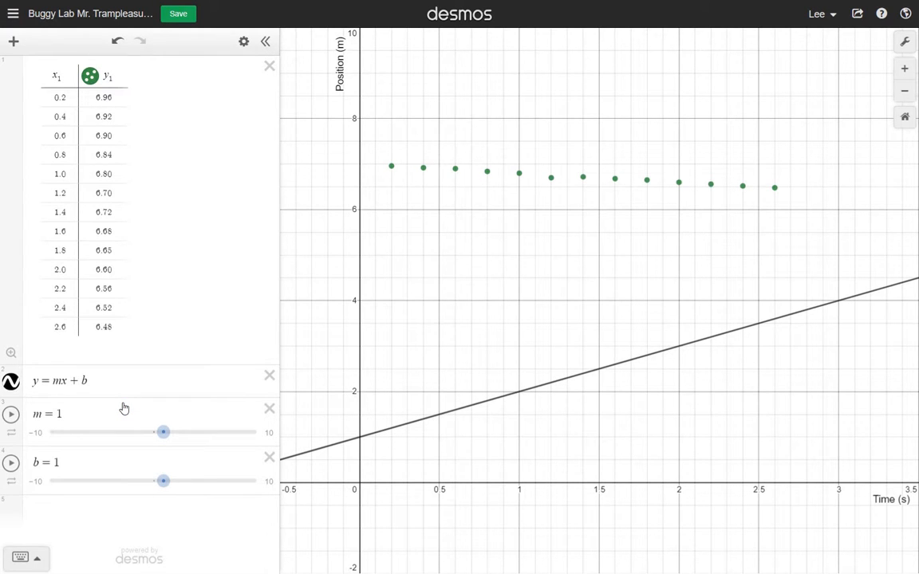
left_click(175, 16)
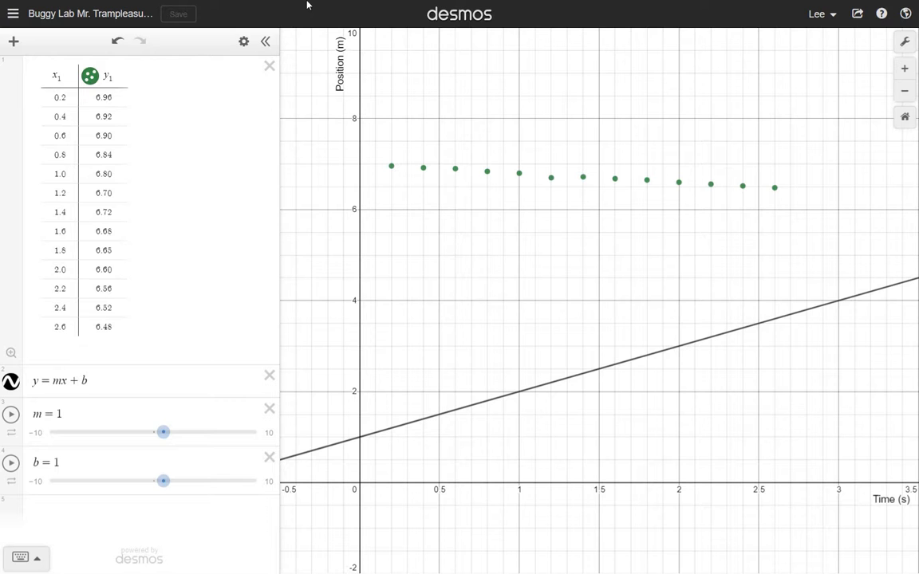
Step: Change the color of the table's data points to red to match the red buggy
left_click(333, 8)
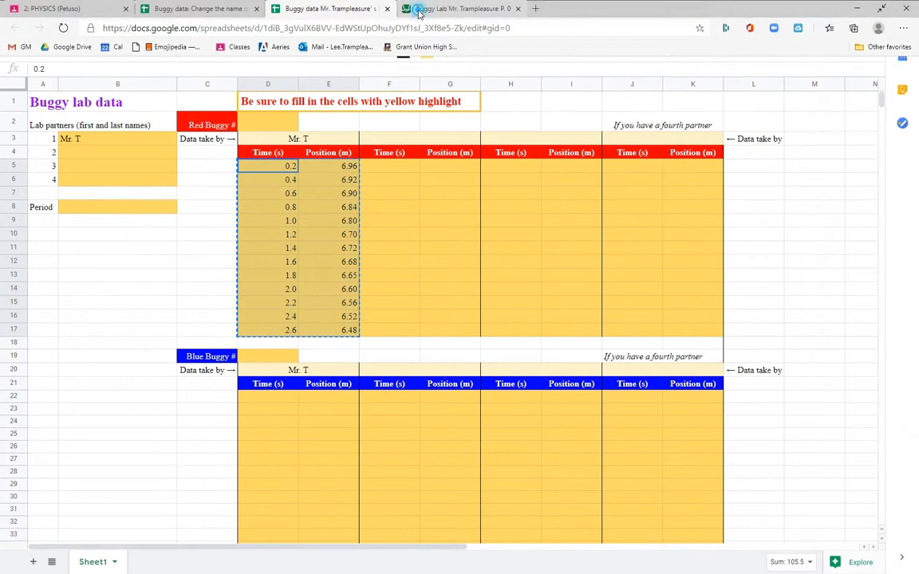
left_click(410, 8)
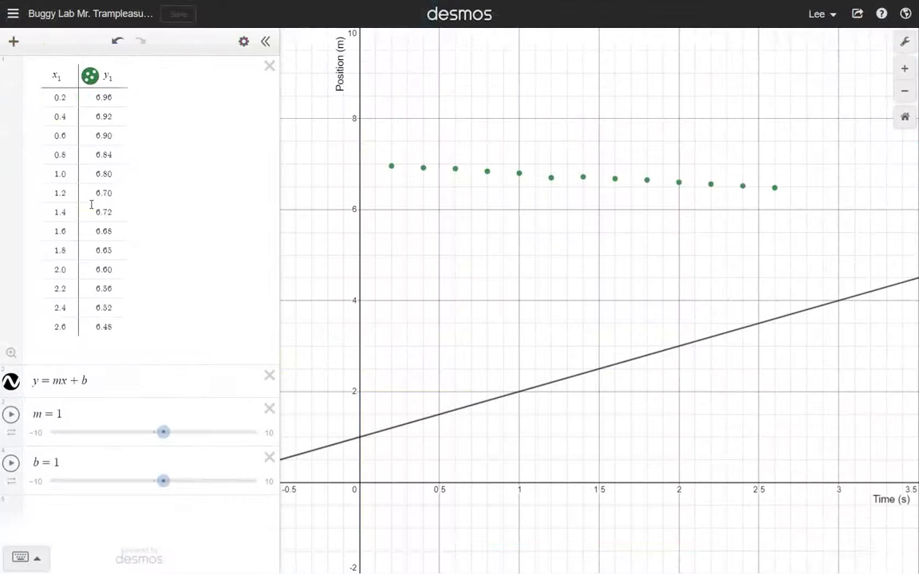
left_click(90, 77)
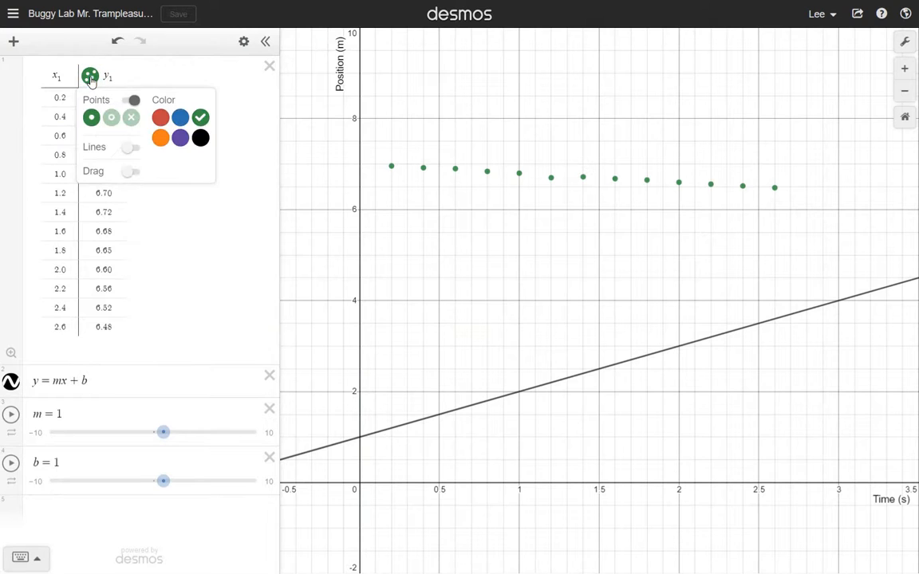
left_click(162, 121)
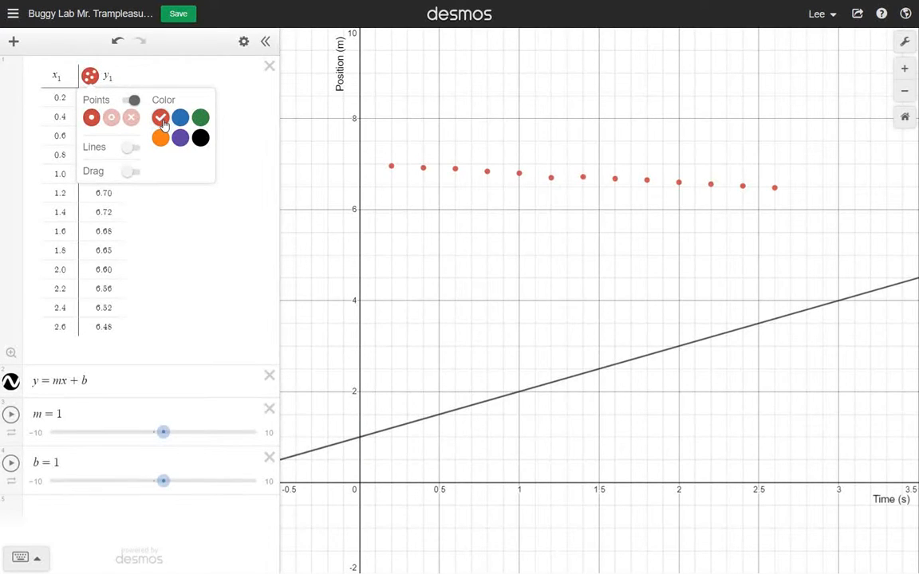
Step: Fit the line to the red data points by moving the sliders to m = -0.2 and b = 7
left_click(65, 432)
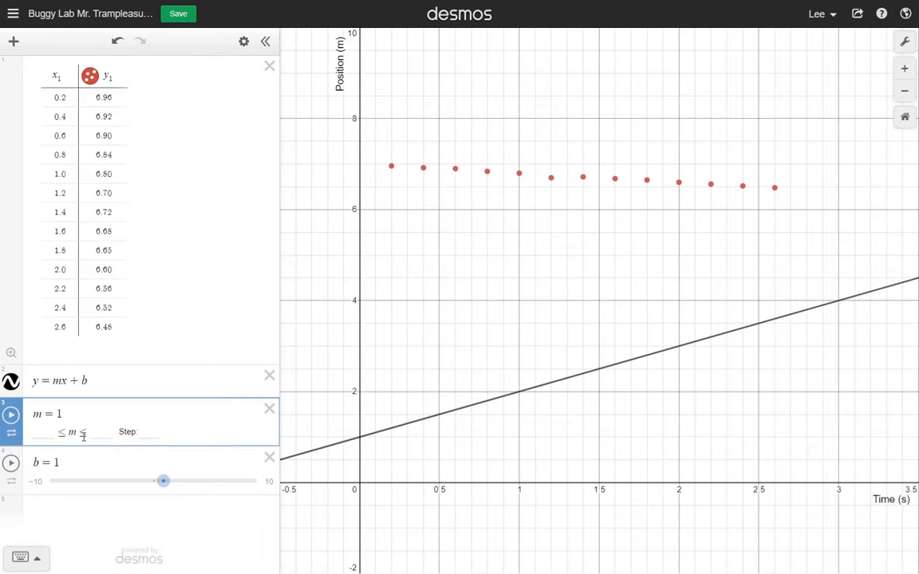
left_click(162, 357)
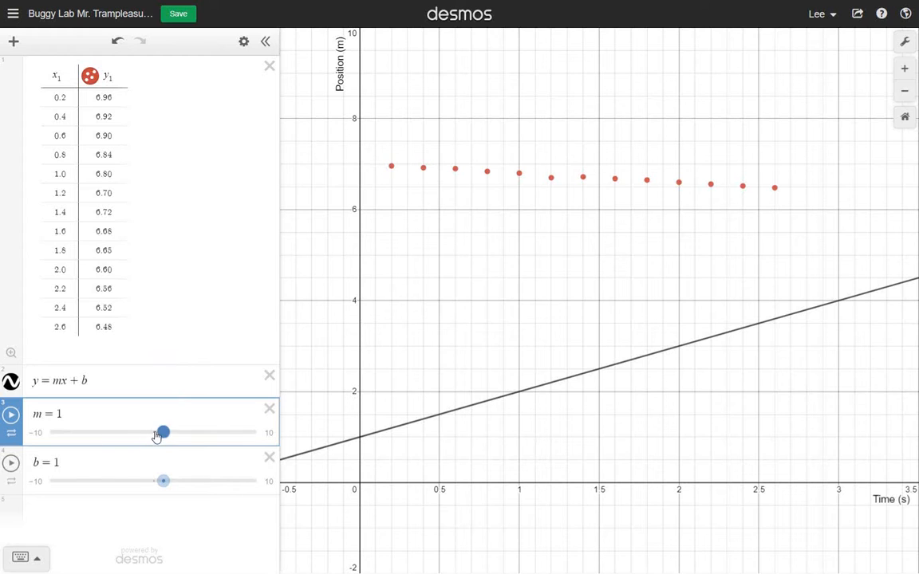
left_click_drag(164, 433, 150, 433)
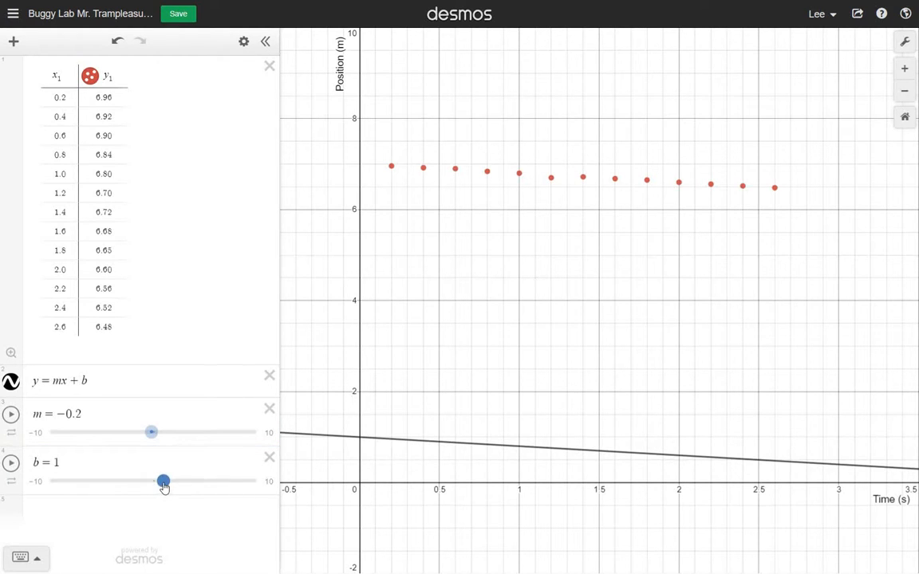
left_click_drag(165, 485, 227, 456)
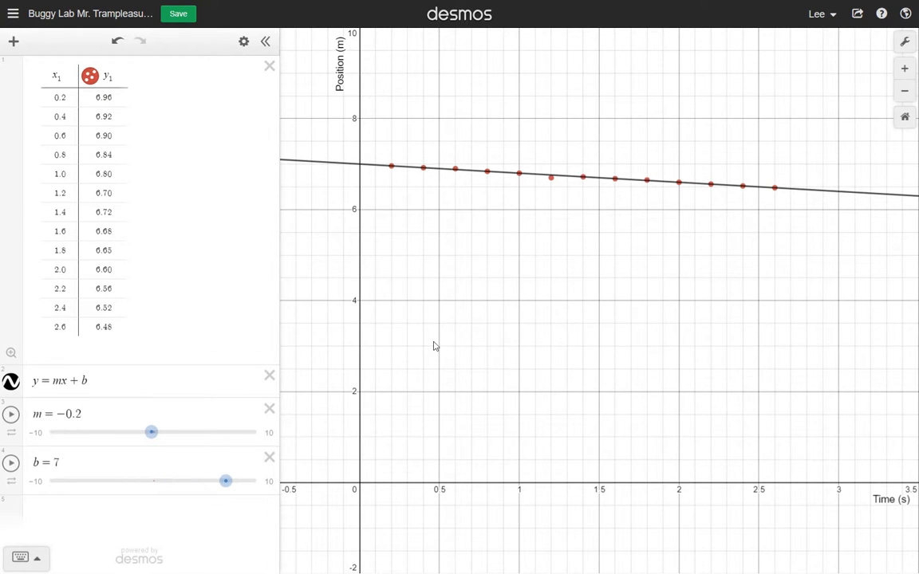
left_click(50, 483)
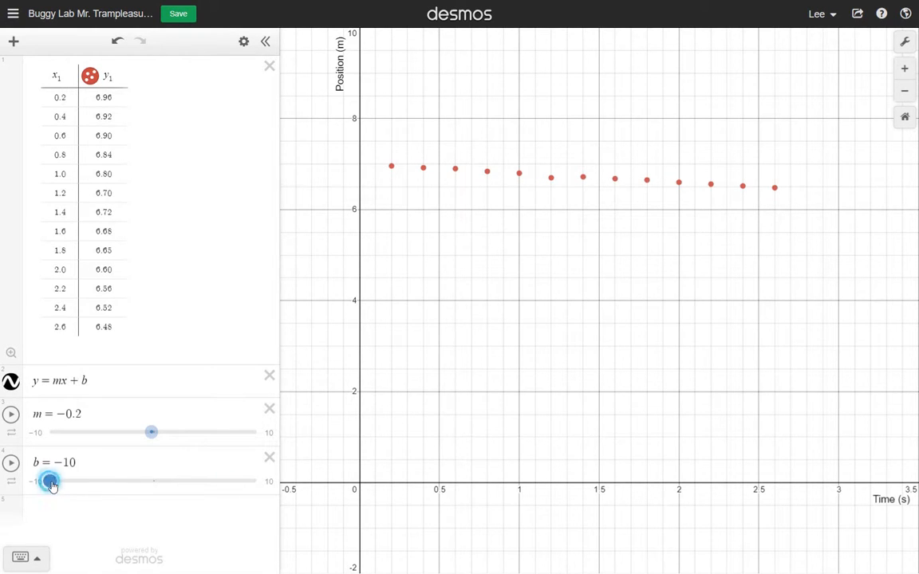
left_click_drag(50, 481, 101, 481)
left_click(83, 464)
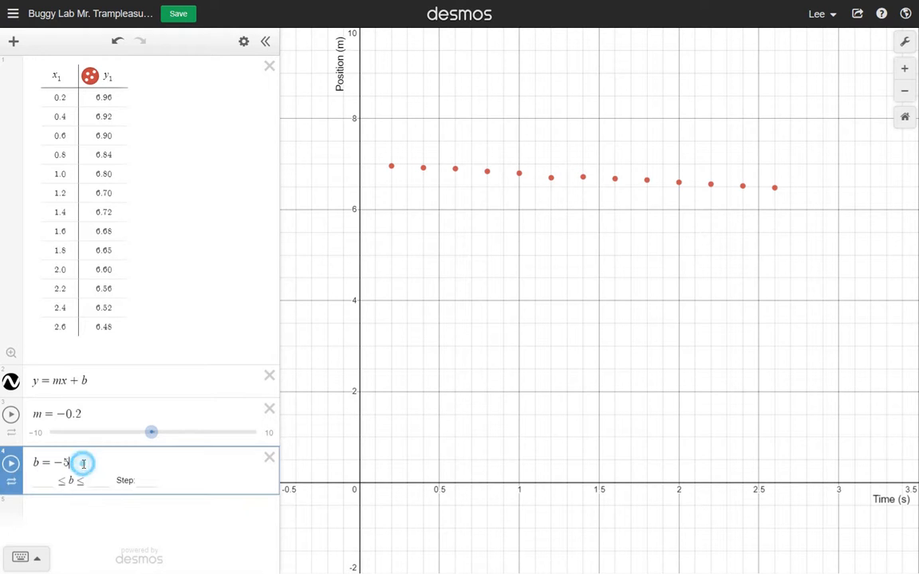
left_click(56, 484)
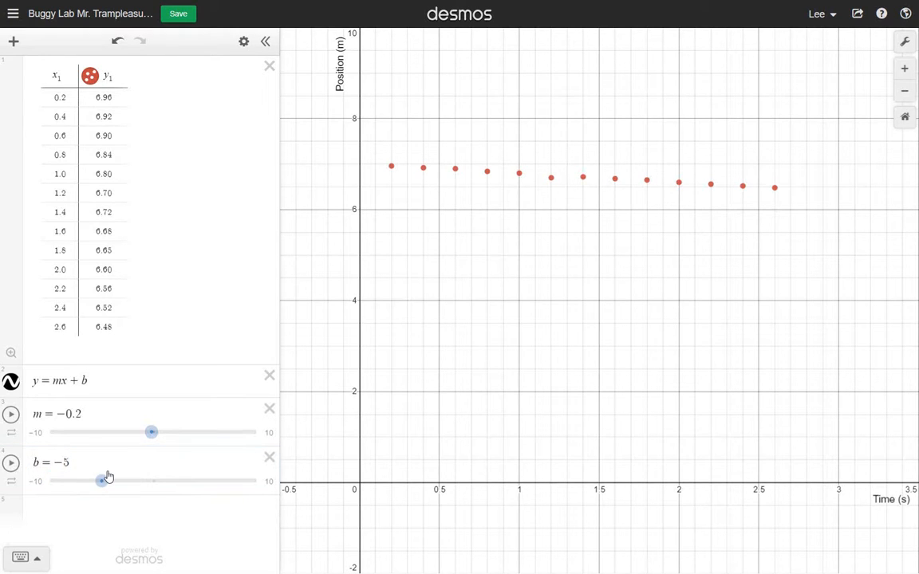
left_click(57, 482)
Step: Limit the b slider to the range 6.5 to 7.5 with a step of 0.05 and move it to b = 7
left_click(78, 462)
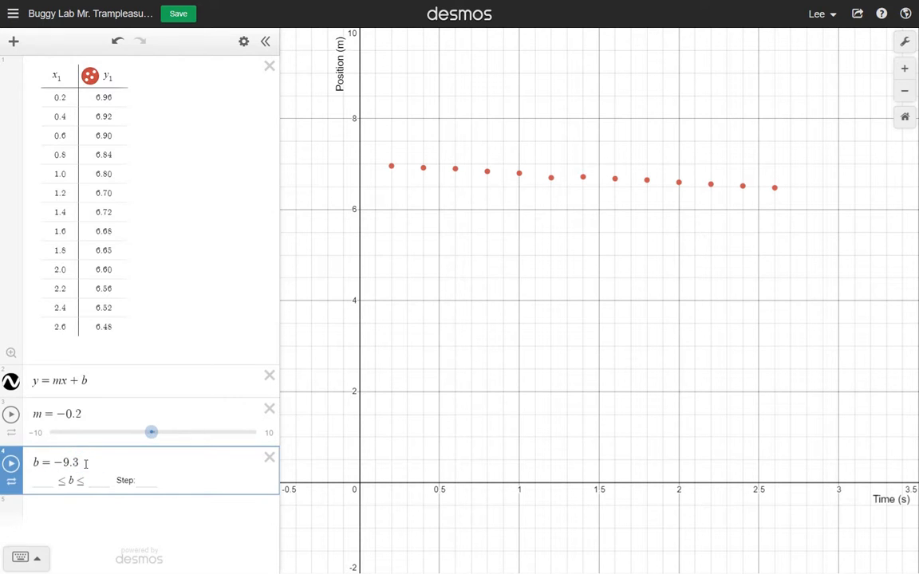
left_click(48, 481)
type("6.5")
key("Tab")
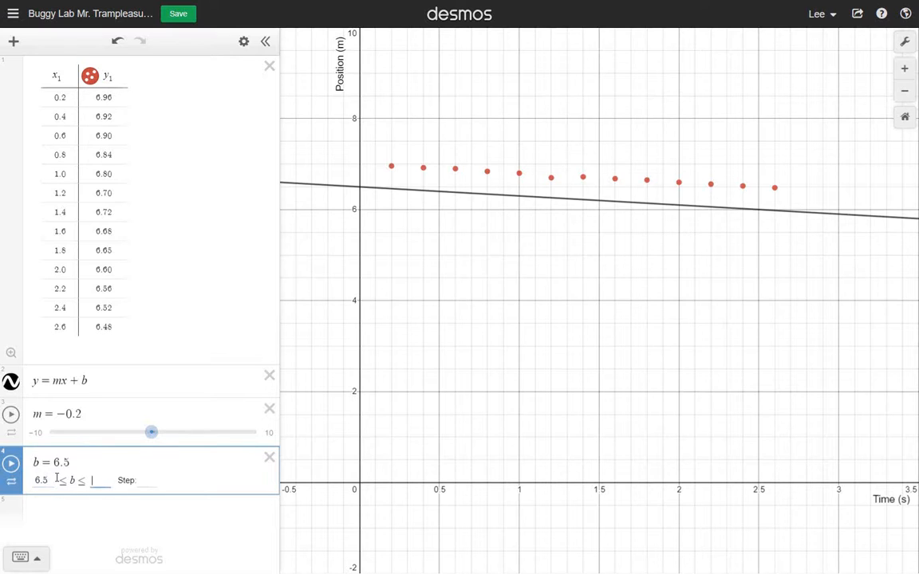
type("7.5")
key("Tab")
type(".05")
key("Return")
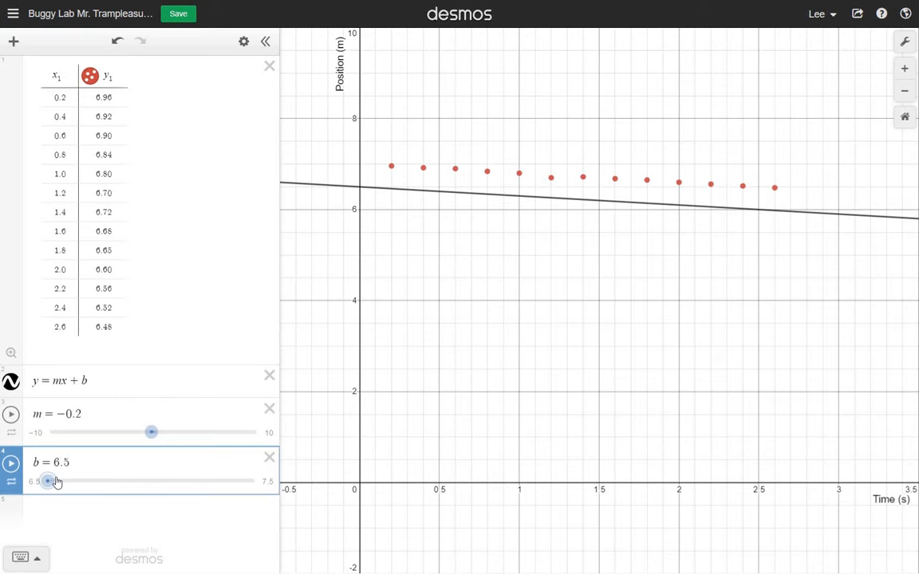
left_click_drag(53, 488, 151, 481)
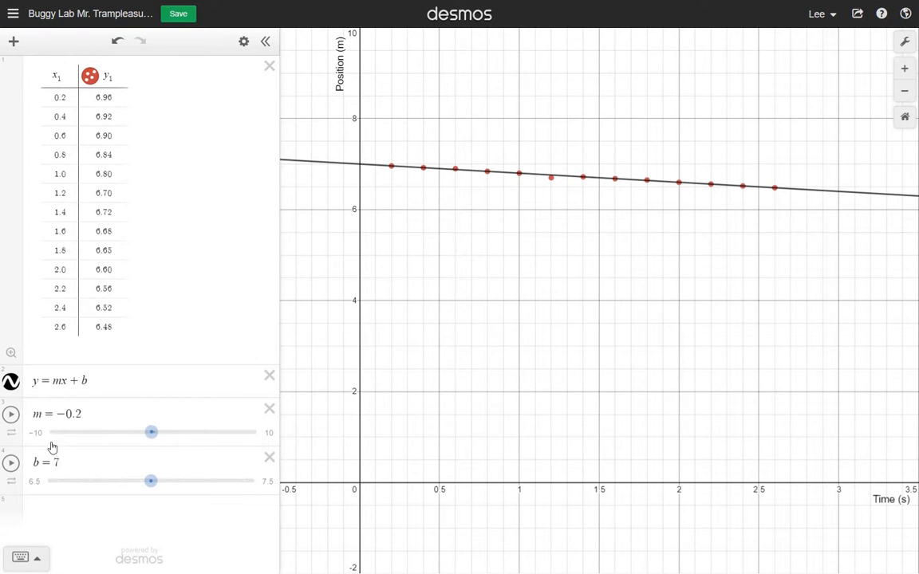
Step: Limit the m slider to the range -0.25 to -0.15 with a step of 0.005
left_click(99, 408)
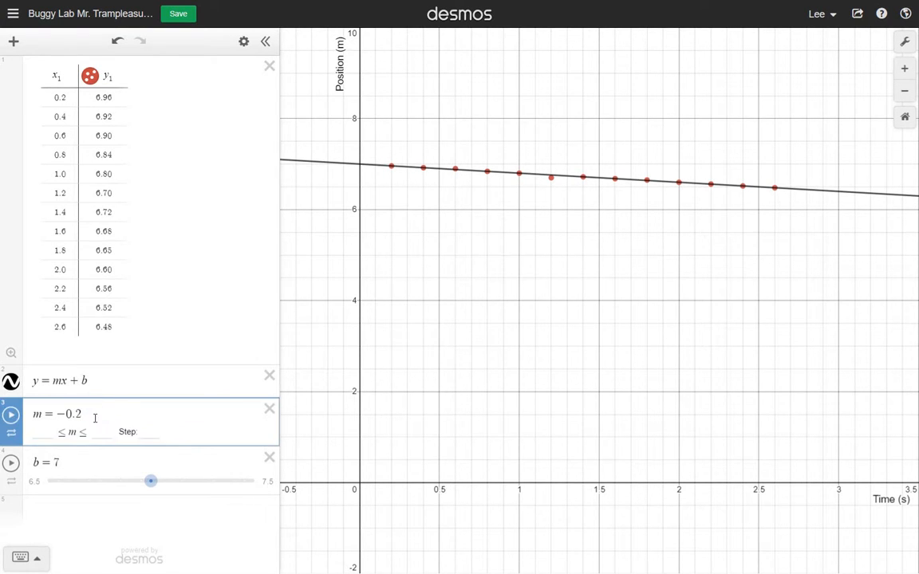
left_click(51, 434)
type("-.25")
key("Tab")
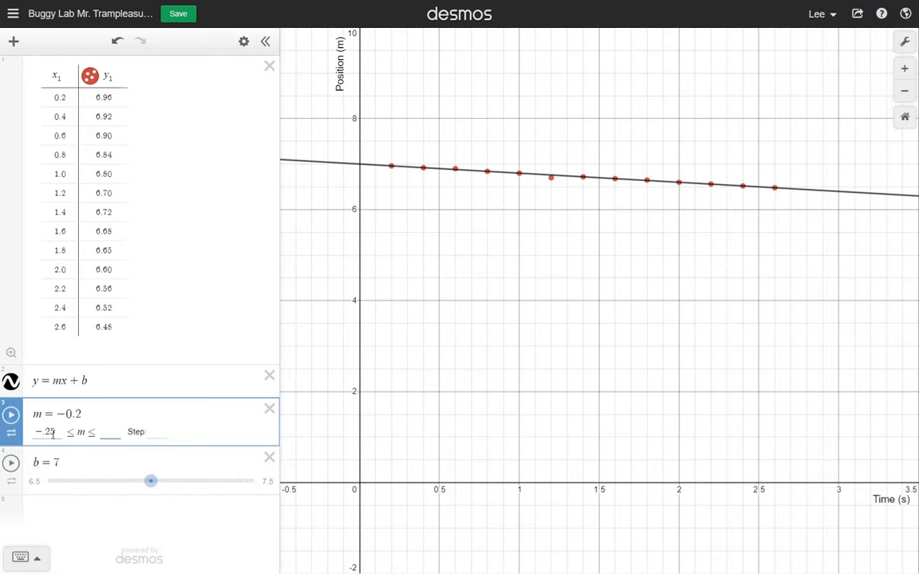
type(".-")
key("BackSpace")
type("-")
key("BackSpace")
key("BackSpace")
type("-")
type(".15")
left_click(164, 432)
type("005")
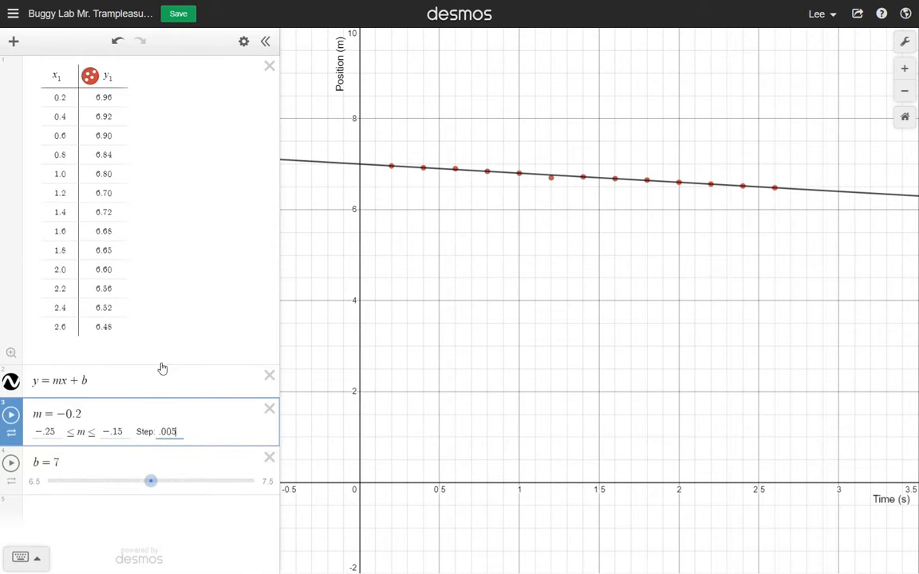
left_click(209, 529)
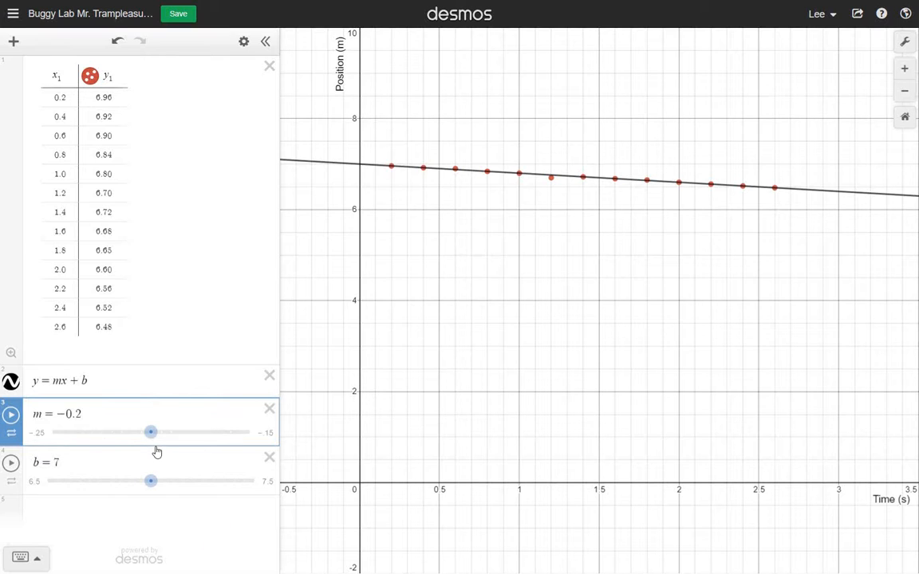
Step: Fine-tune the fit with the m and b sliders, settling on m = -0.2 and b = 7, and save the graph
mouse_move(151, 441)
left_mouse_down()
mouse_move(191, 441)
mouse_move(129, 447)
mouse_move(151, 445)
left_mouse_up()
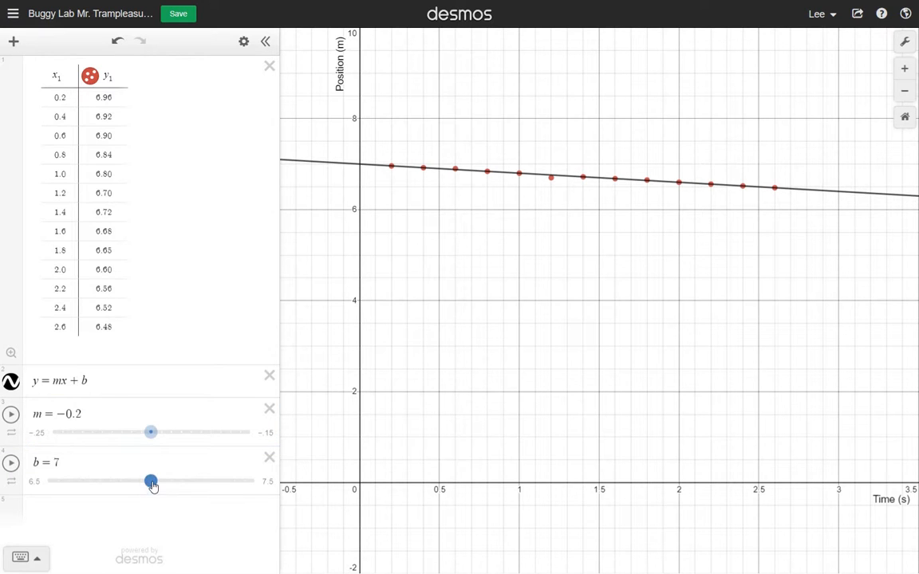
left_click_drag(151, 485, 151, 485)
left_click_drag(151, 484, 150, 482)
left_click(178, 13)
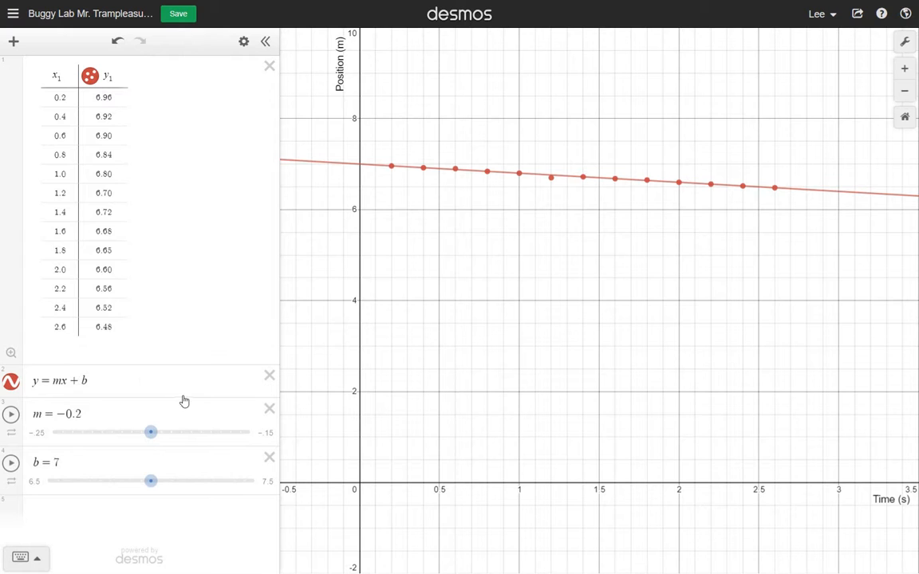
Step: Switch to the buggy data spreadsheet and copy the blue buggy's time and position values in D22:E34
mouse_move(386, 6)
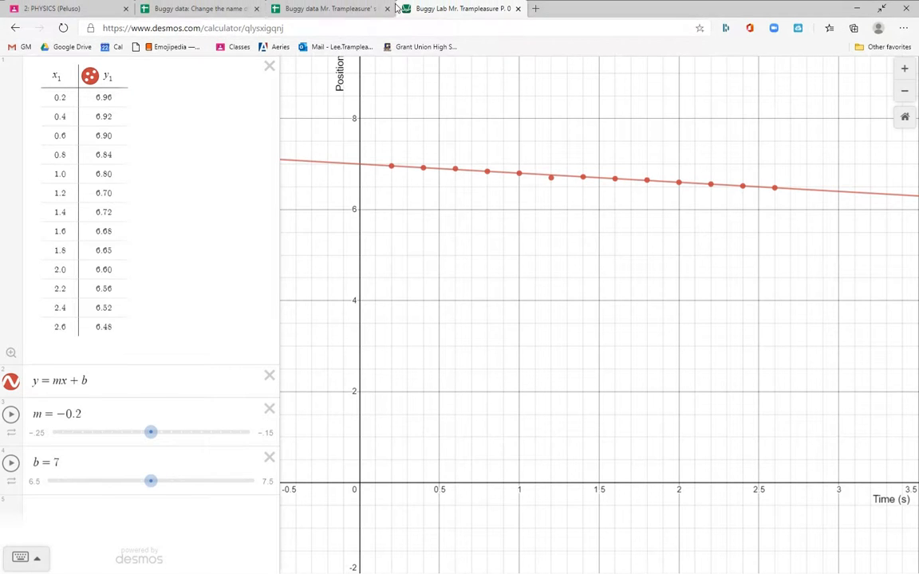
left_click(334, 9)
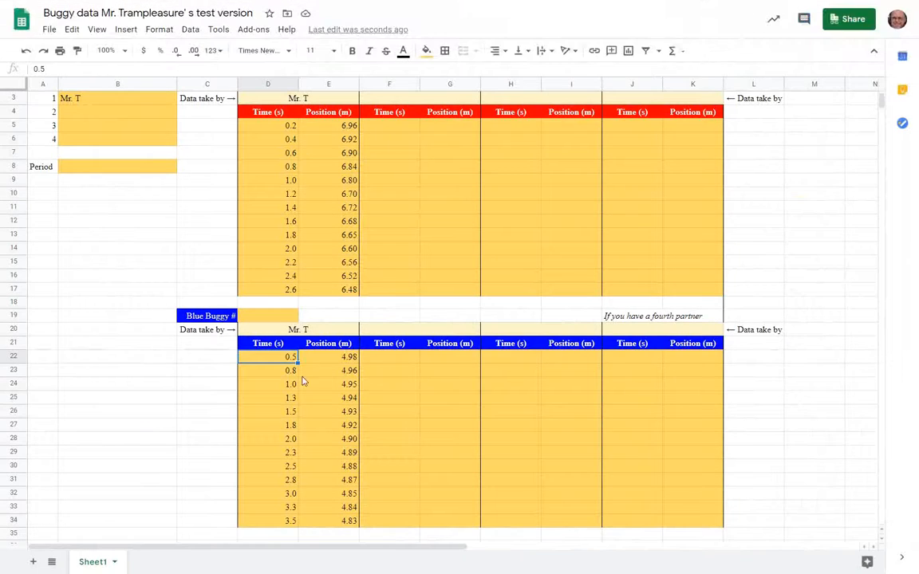
left_click(277, 386)
left_click_drag(271, 363, 371, 521)
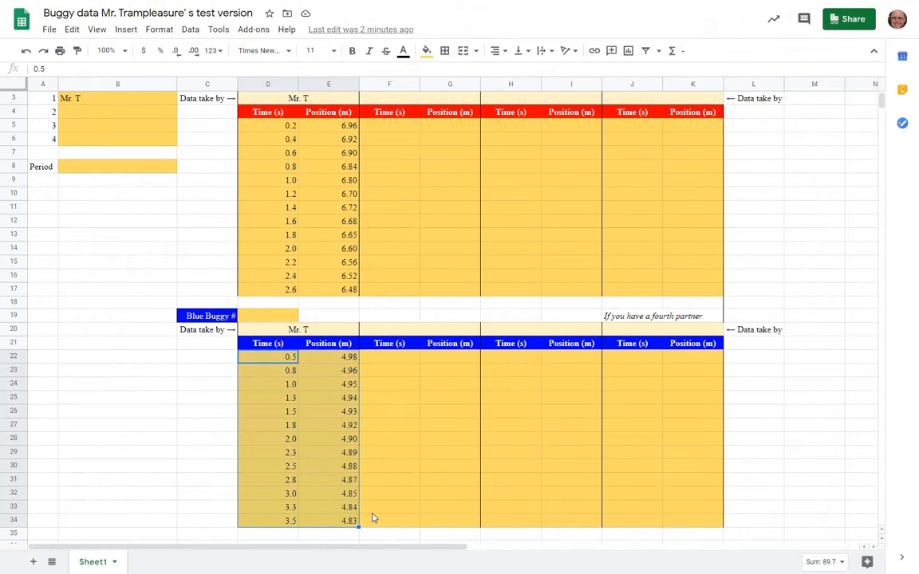
key("ctrl+c")
Step: Return to the Desmos graph and paste the blue buggy data as a new table below the b slider
mouse_move(361, 5)
left_click(421, 8)
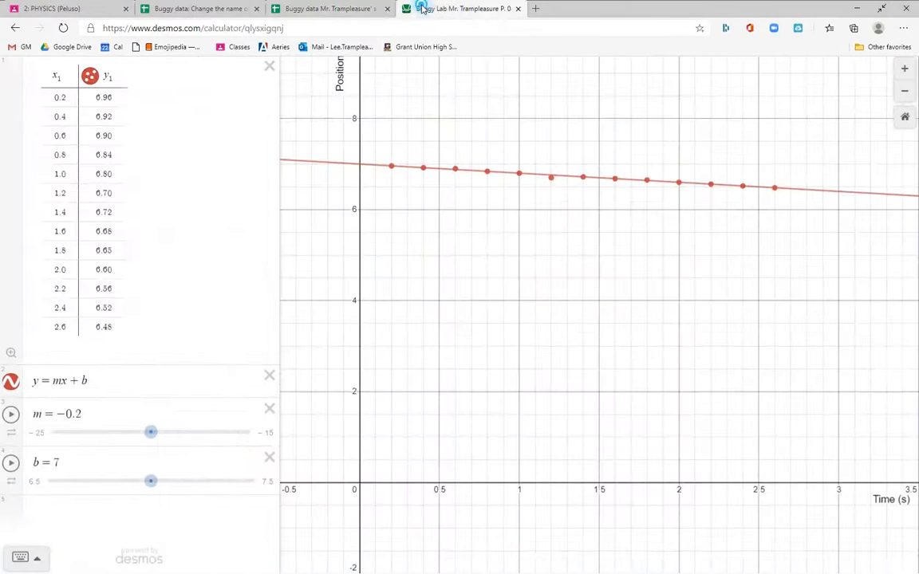
left_click(102, 520)
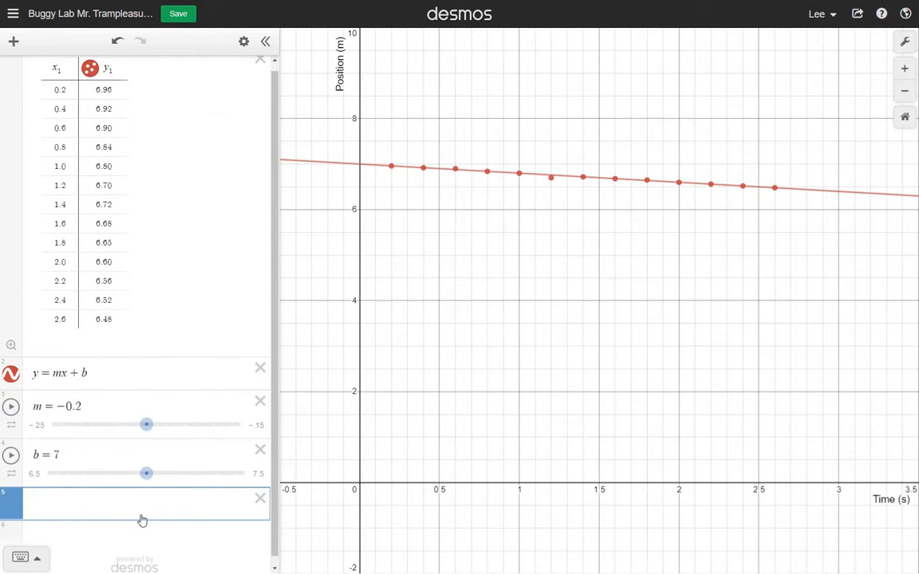
key("ctrl+v")
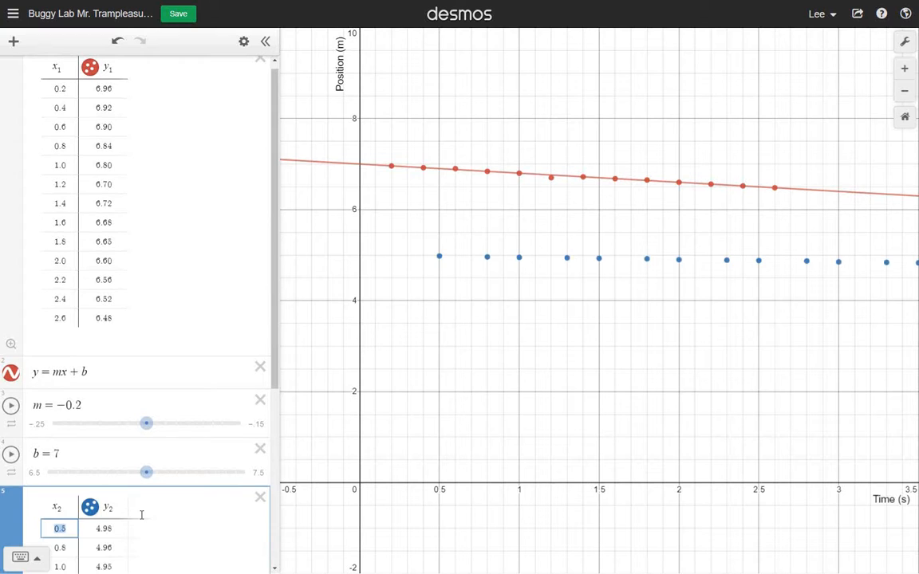
scroll(144, 517, "down", 5)
scroll(144, 517, "up", 5)
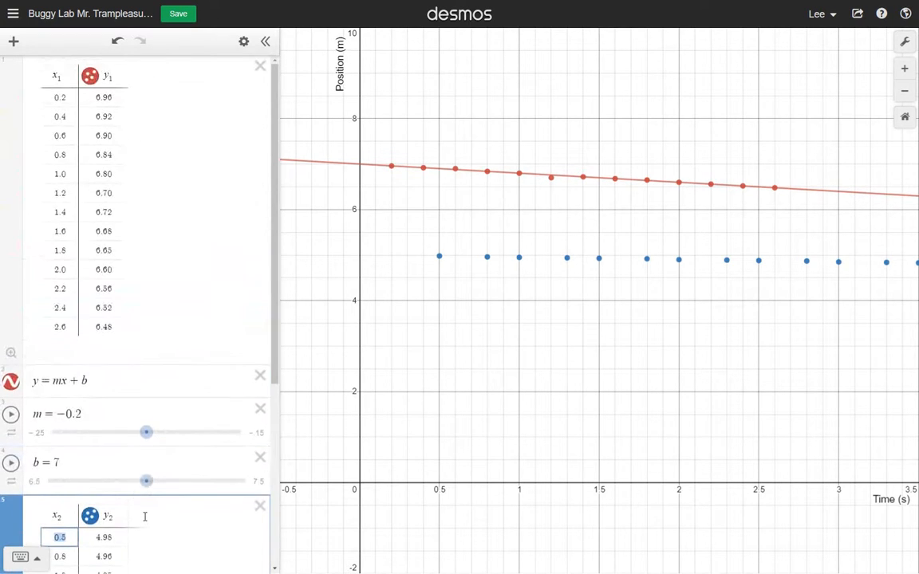
scroll(144, 516, "down", 1)
scroll(144, 517, "down", 3)
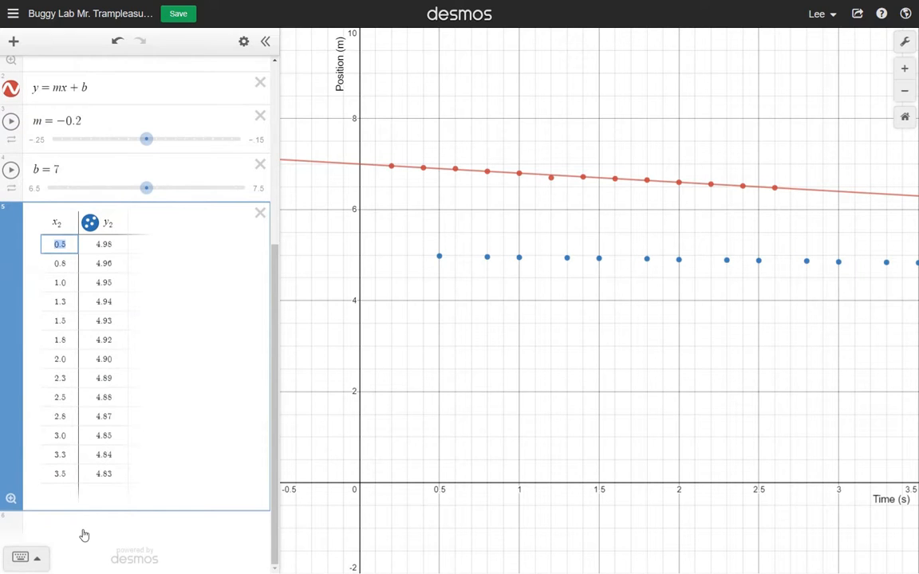
left_click(710, 345)
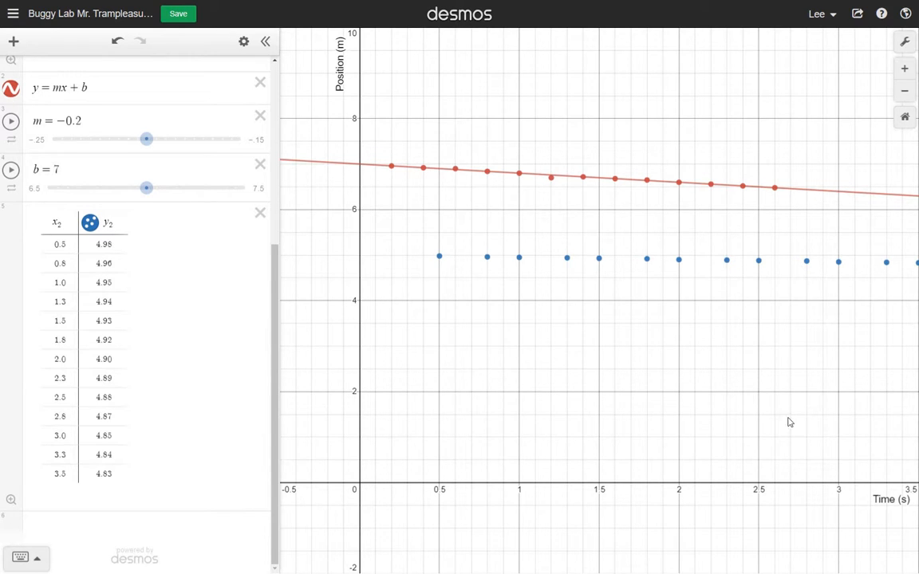
Step: Extend the x-axis upper limit to 4.5 in the graph settings
left_click(905, 44)
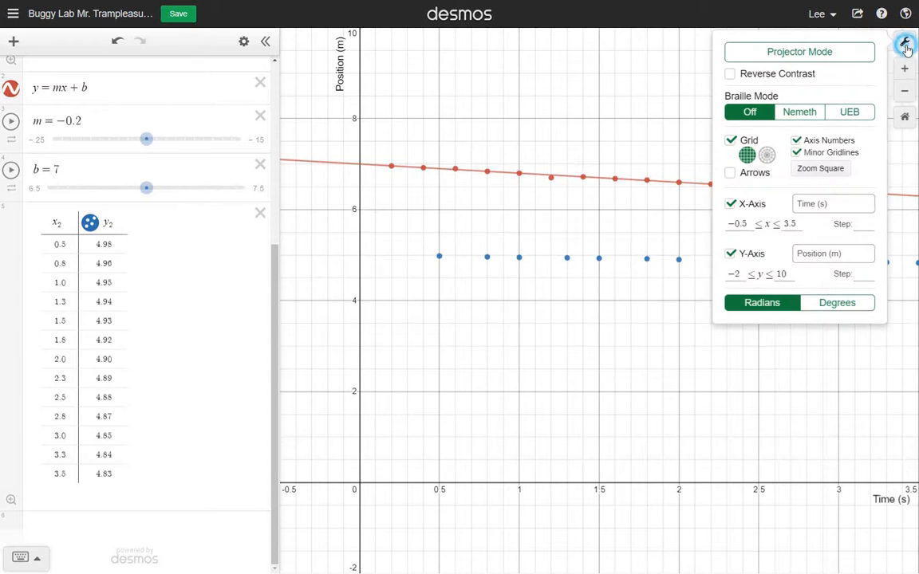
double_click(789, 224)
type("4.5")
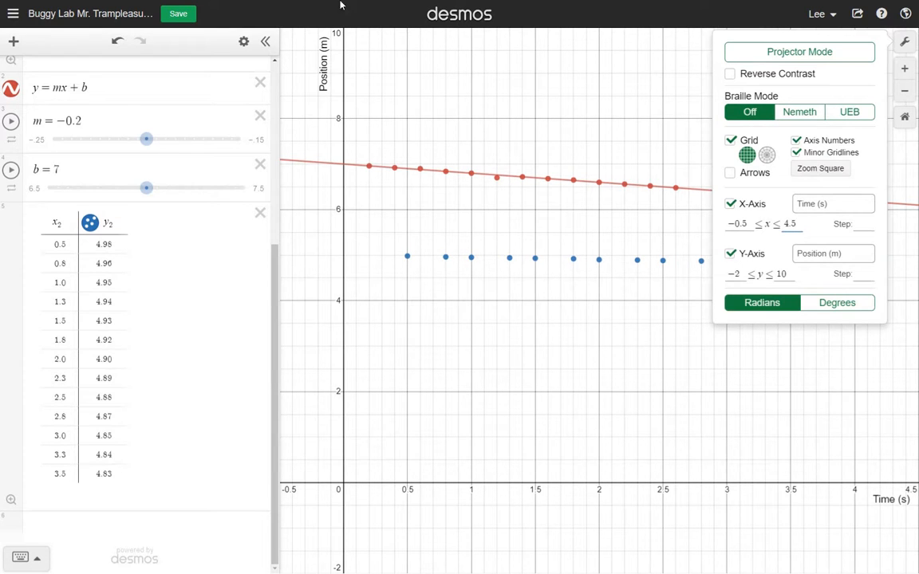
left_click(440, 116)
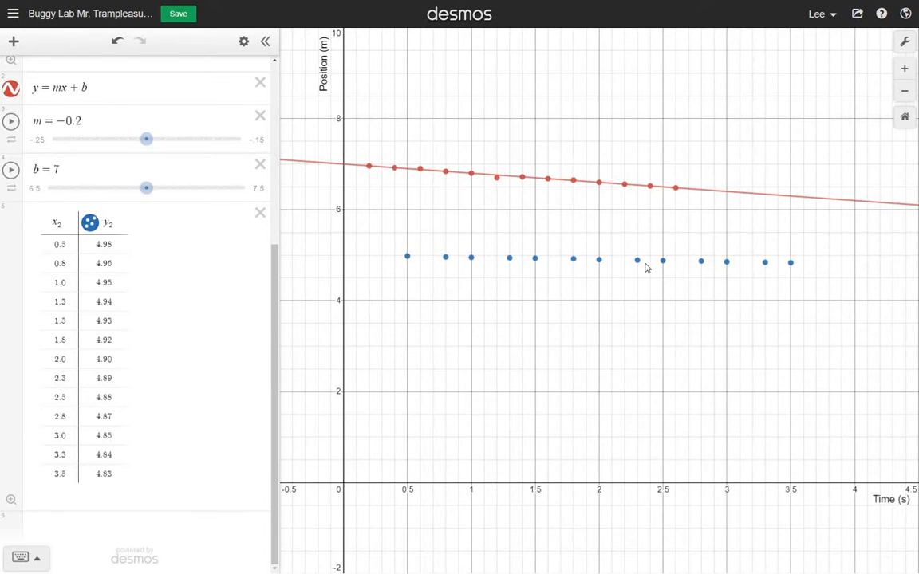
Step: Add the line y = nx + c below the blue buggy table with sliders for both n and c
left_click(131, 531)
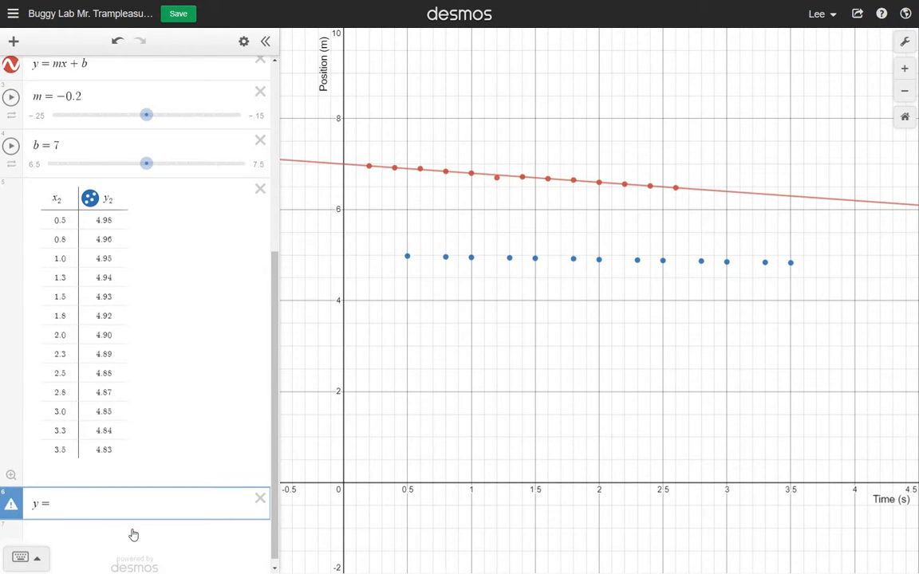
type("n")
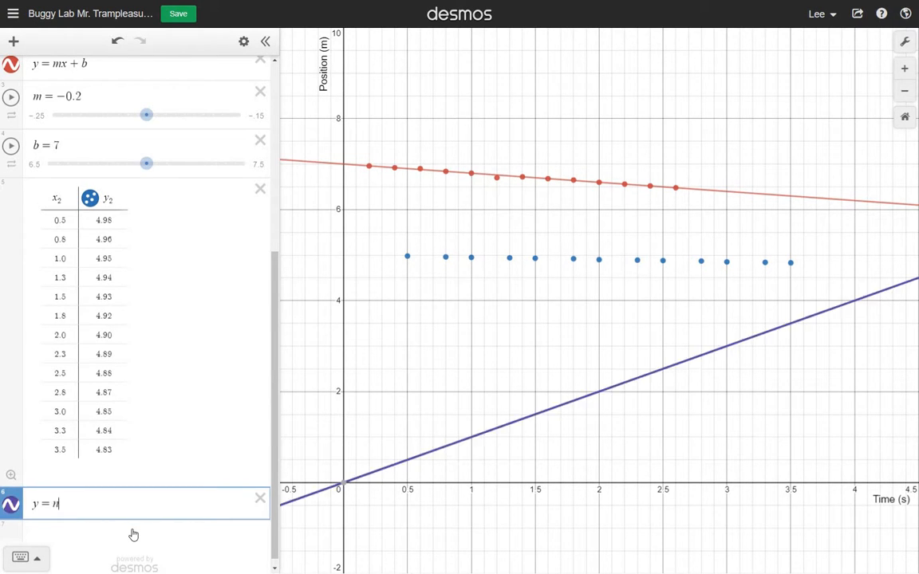
type("x + c")
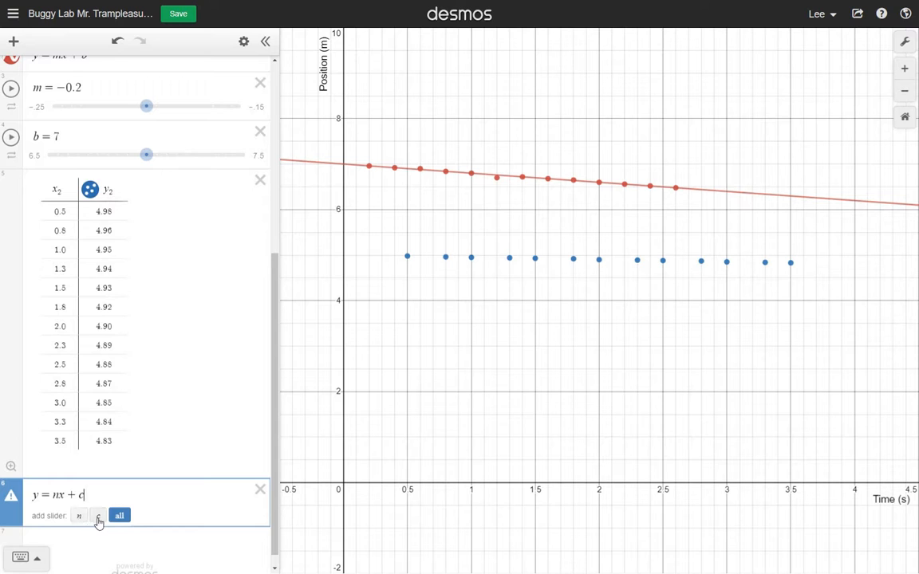
left_click(118, 517)
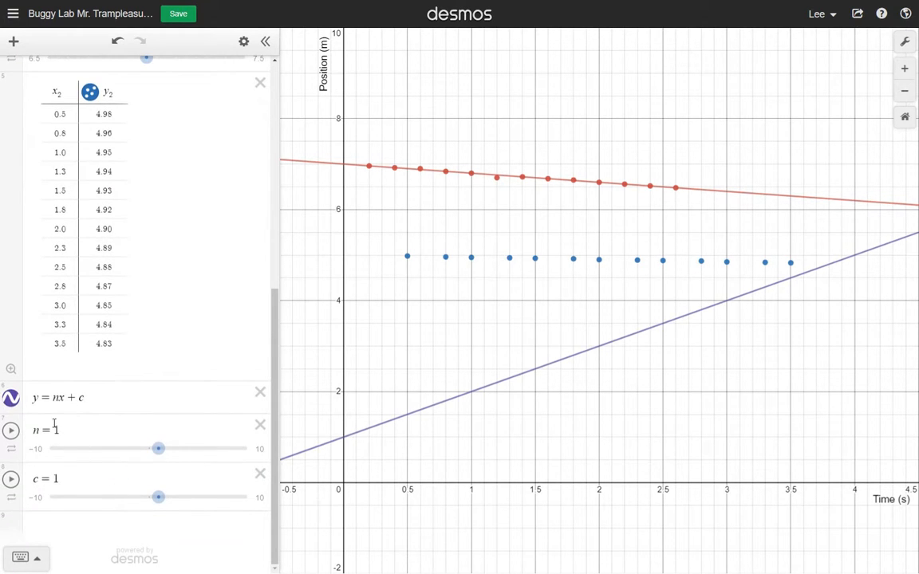
Step: Change the color of the line y = nx + c to blue
left_click(11, 398)
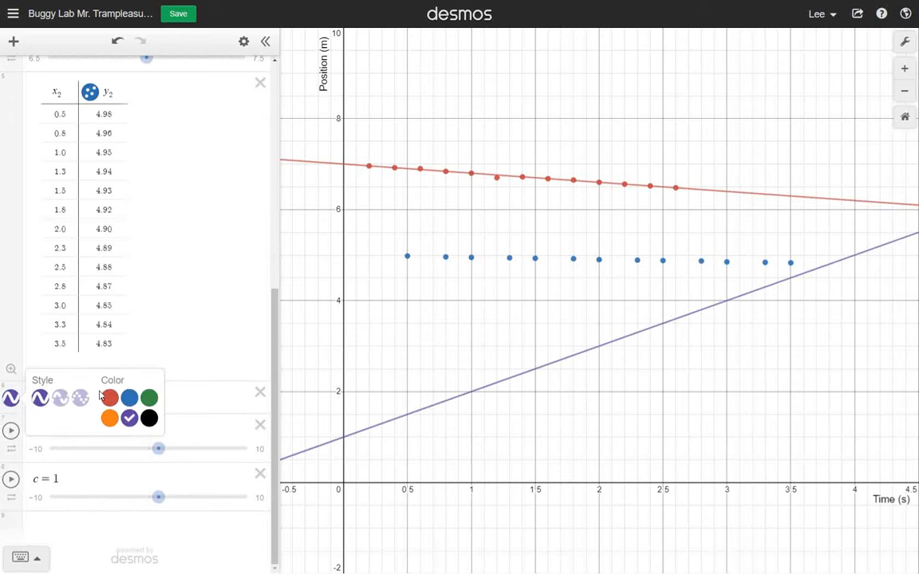
left_click(129, 398)
left_click(126, 517)
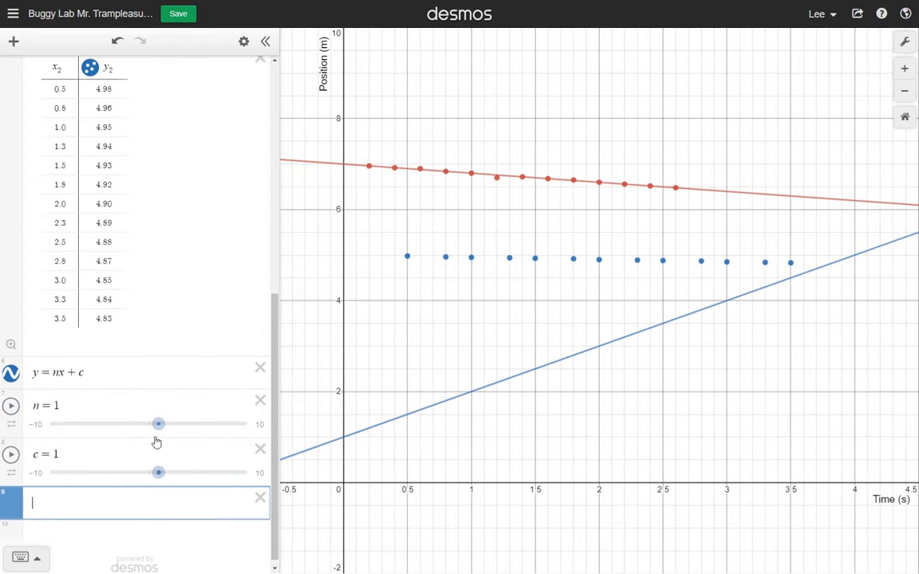
Step: Roughly fit the blue line to the blue data by adjusting the sliders to n = −0.1 and c = 5.1
left_click_drag(159, 426, 151, 431)
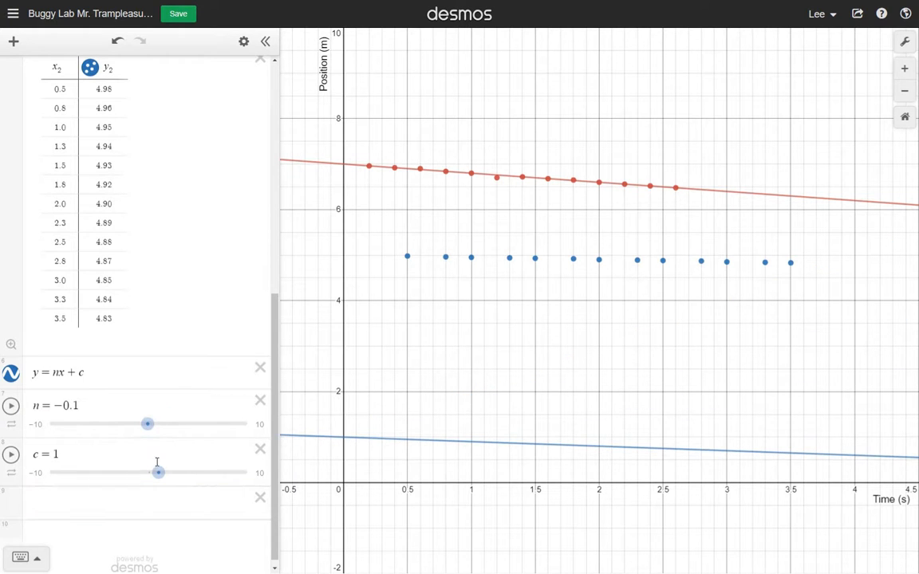
left_click_drag(158, 472, 198, 470)
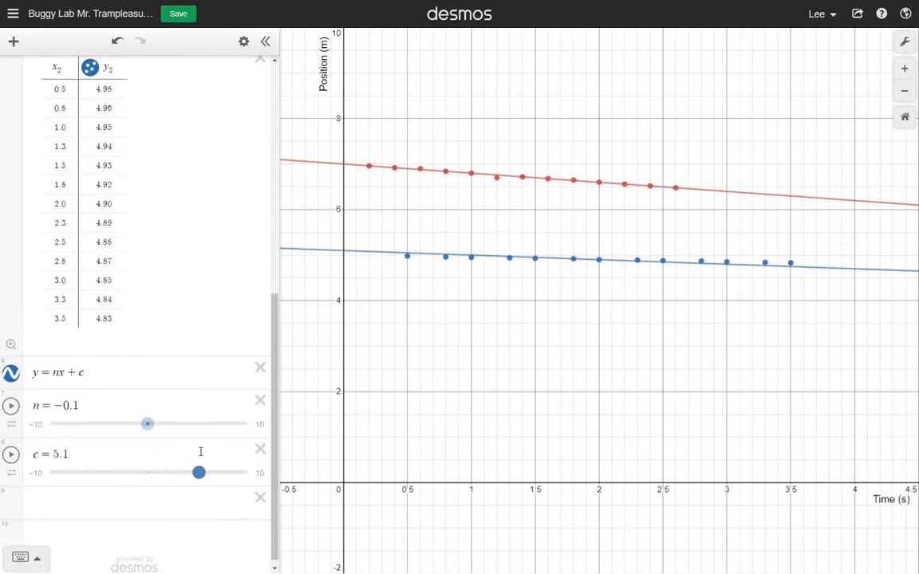
Step: Limit the c slider to the range 4.5 to 5.5 with a step of 0.05
left_click(100, 456)
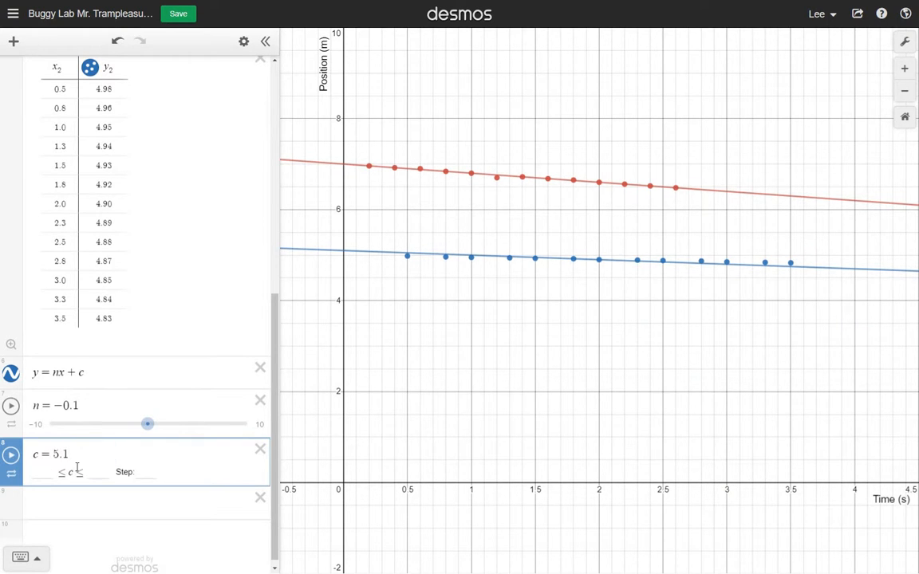
left_click(44, 472)
type("4.5")
key("Tab")
type("5.5")
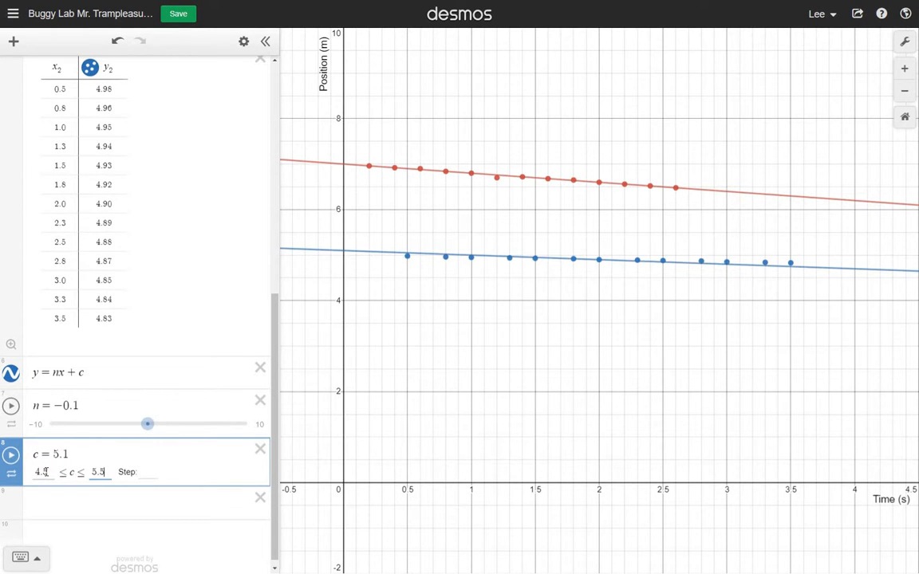
key("Tab")
type(".05")
key("Return")
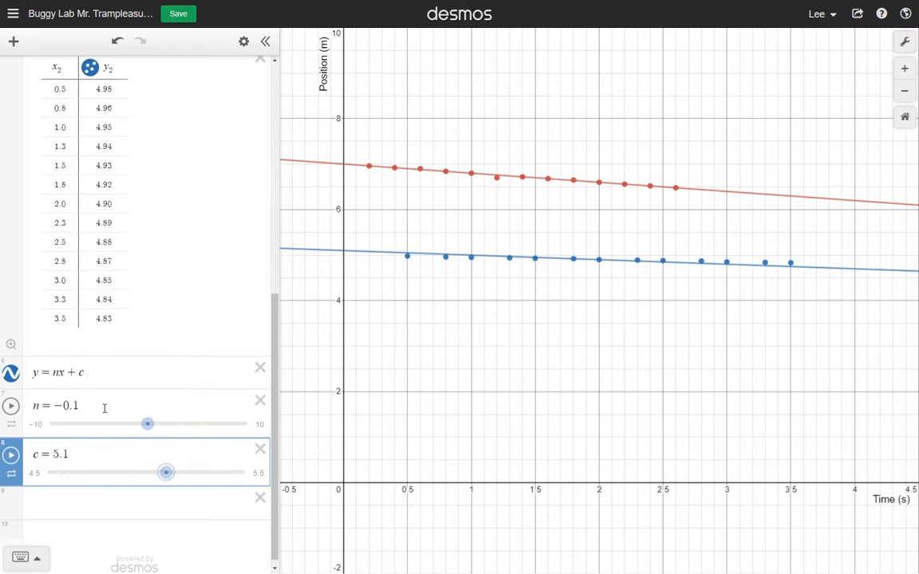
Step: Limit the n slider to the range −0.15 to 0.05 and give it a fine step size
left_click(104, 409)
left_click(49, 427)
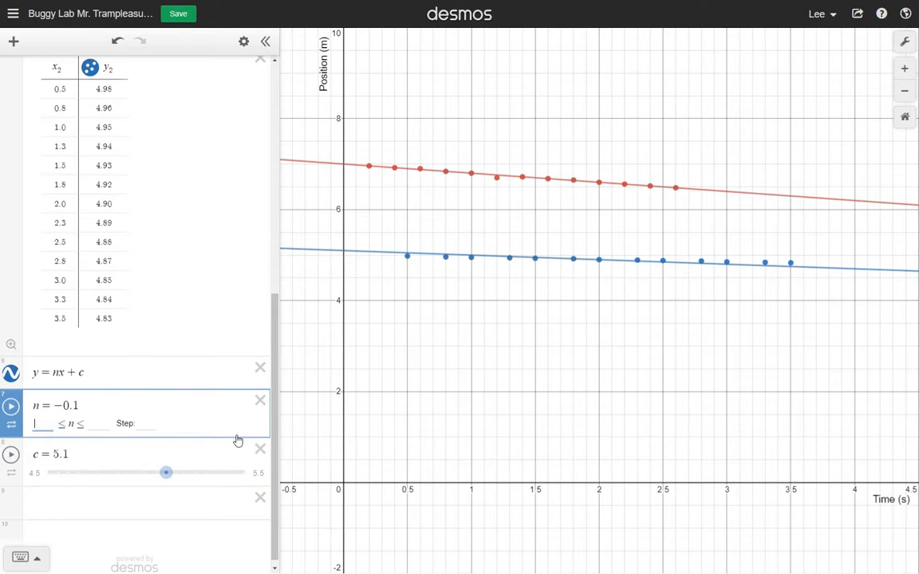
type("-.15")
key("Tab")
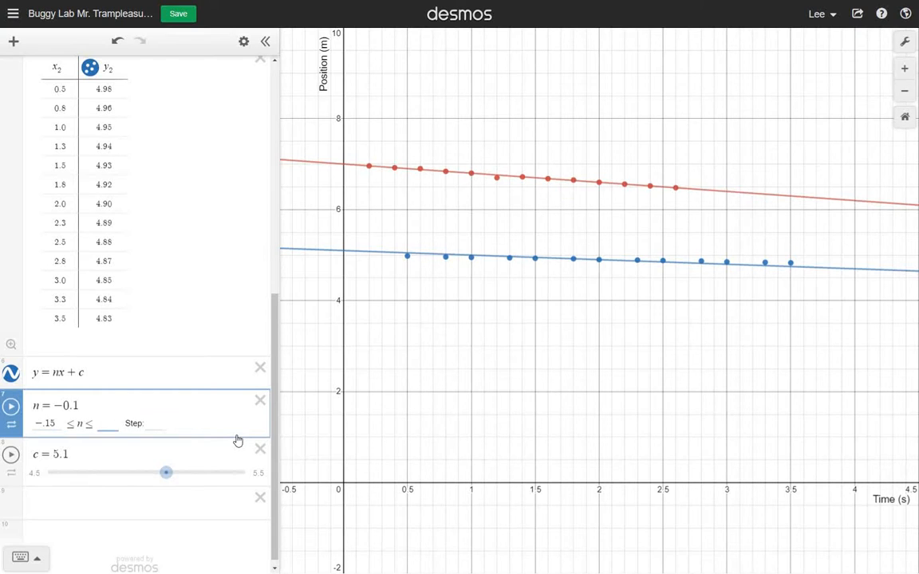
type(".05")
key("Tab")
type(".01")
key("Return")
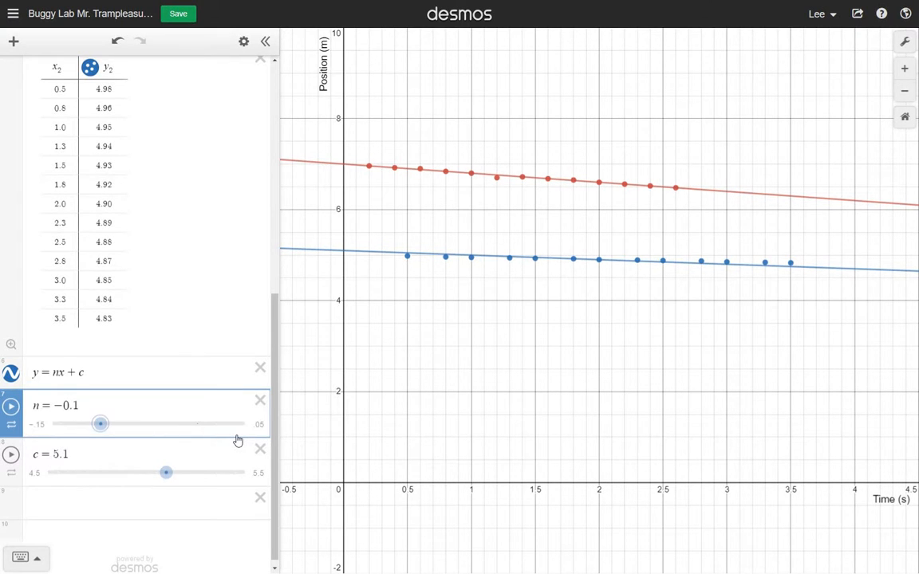
Step: Fine-tune the blue line's fit by adjusting the sliders to n = −0.065 and c = 5.05
left_click_drag(99, 424, 119, 424)
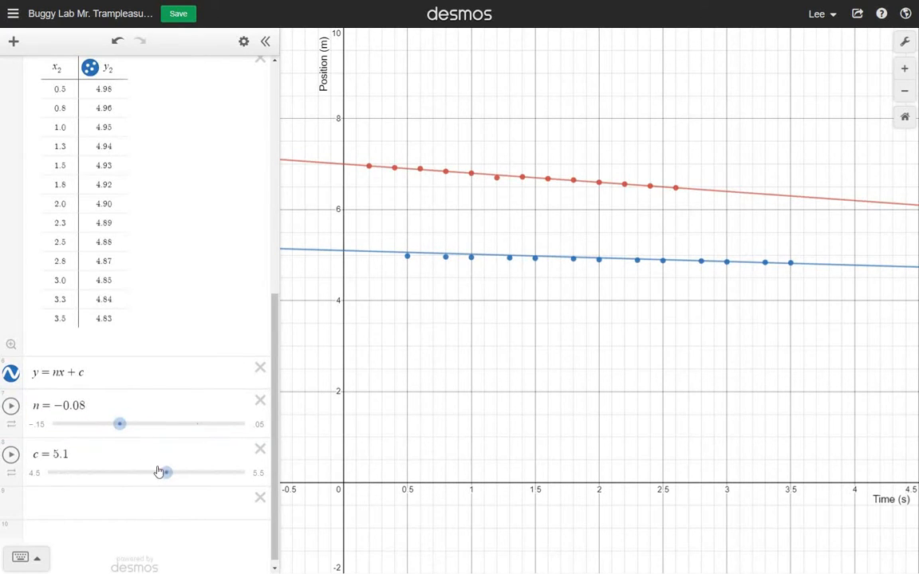
left_click_drag(159, 471, 155, 472)
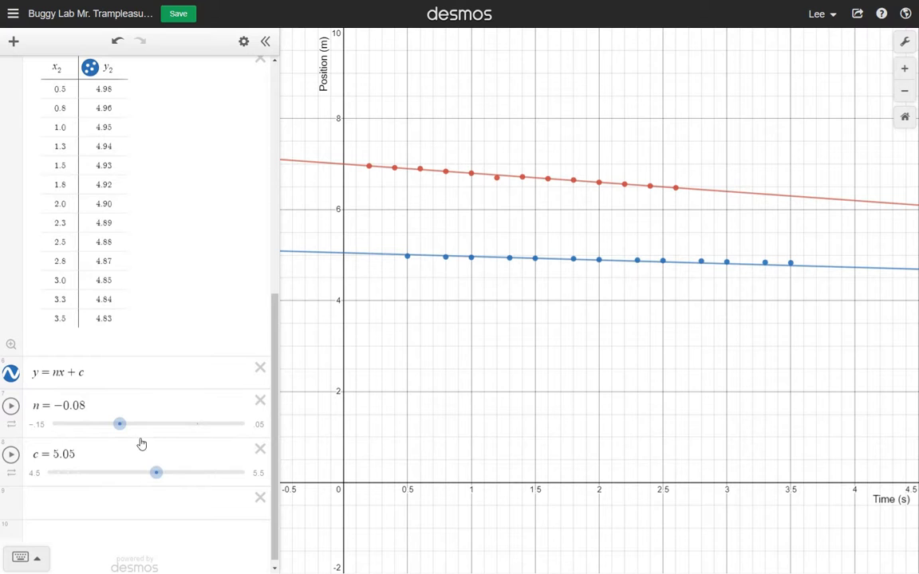
left_click_drag(121, 425, 130, 426)
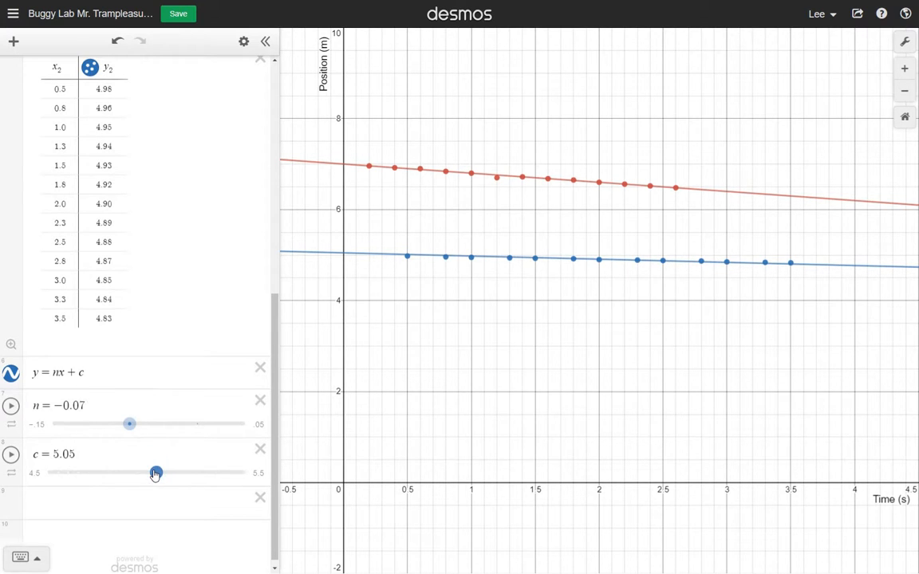
mouse_move(155, 473)
left_mouse_down()
mouse_move(146, 473)
mouse_move(155, 473)
left_mouse_up()
left_click_drag(130, 430, 137, 432)
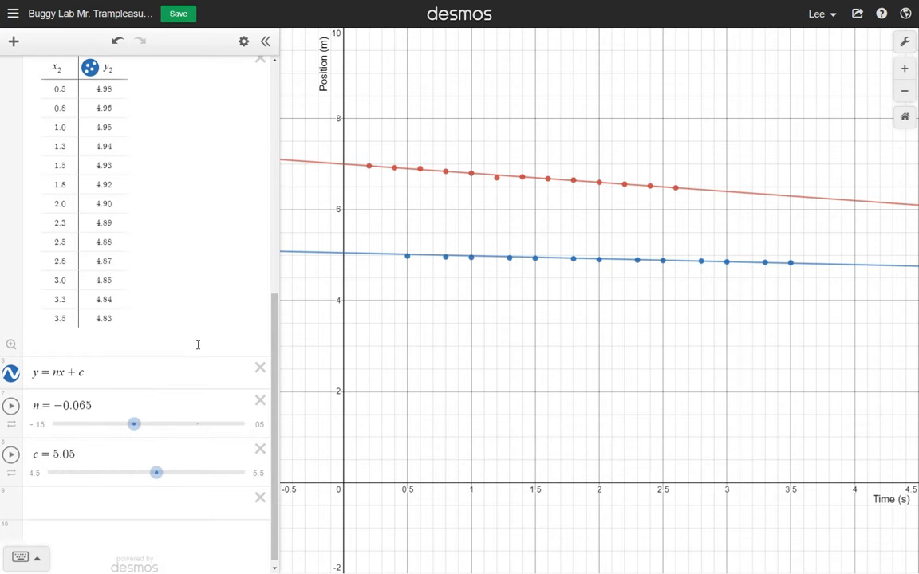
Step: Review the expressions of both data sets and save the graph
scroll(187, 272, "up", 6)
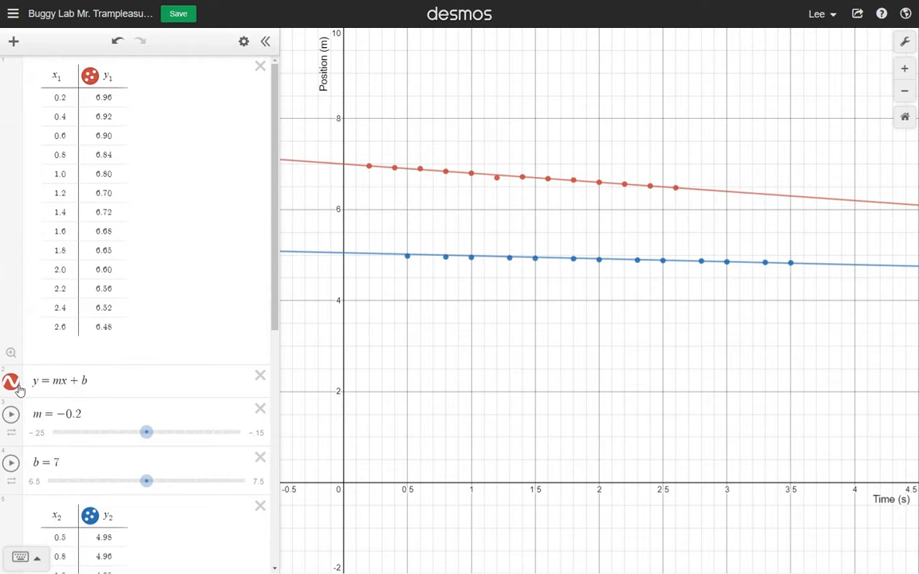
scroll(160, 359, "down", 6)
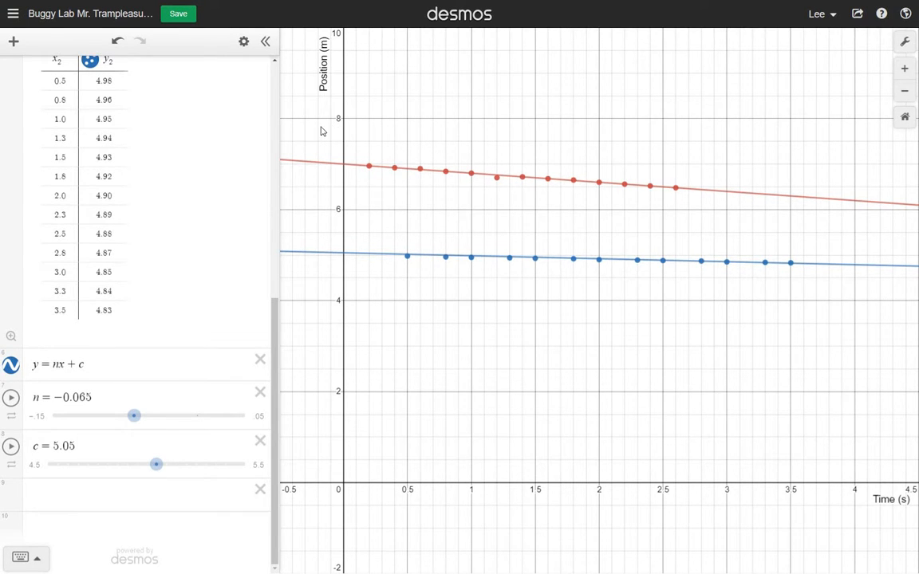
left_click(180, 12)
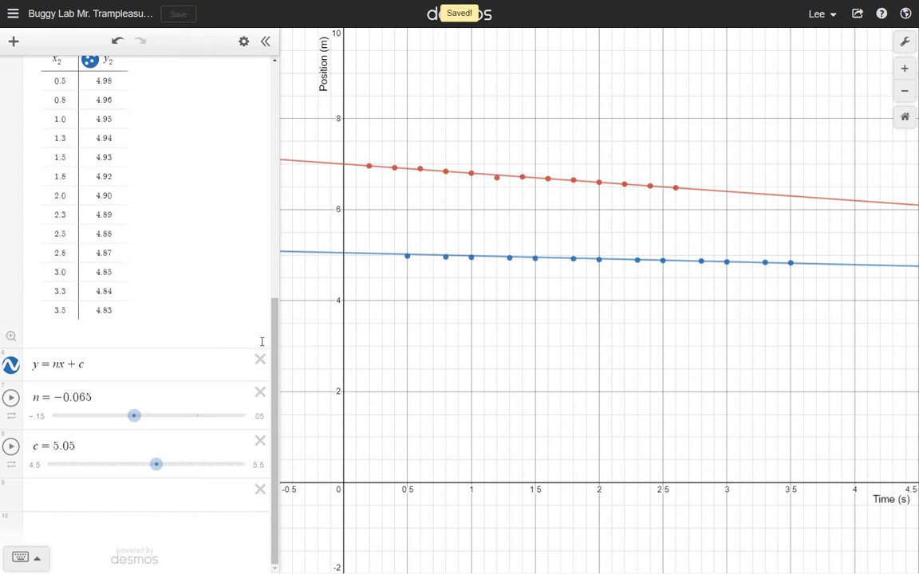
Step: Copy the share link of the saved graph and return to the expressions
left_click_drag(274, 368, 279, 446)
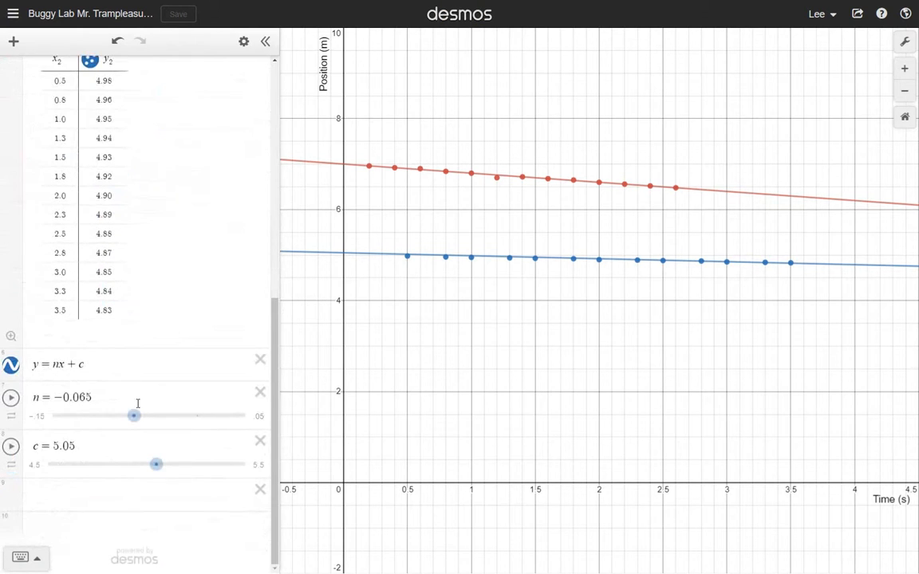
left_click(858, 15)
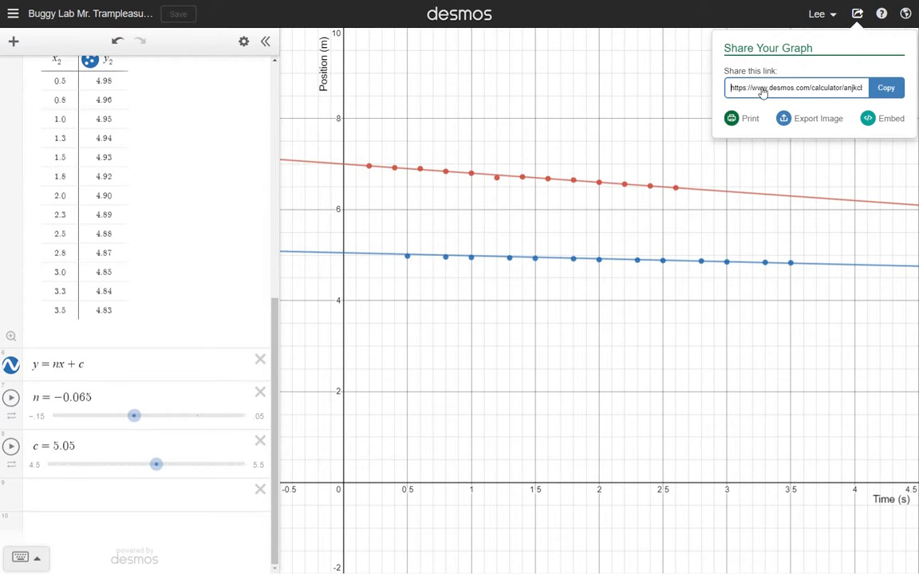
left_click(886, 89)
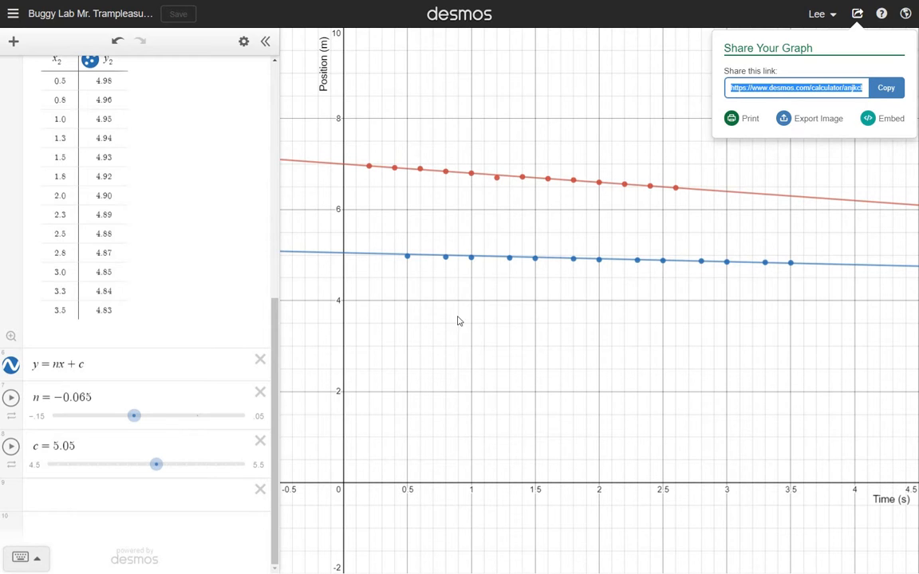
left_click(887, 88)
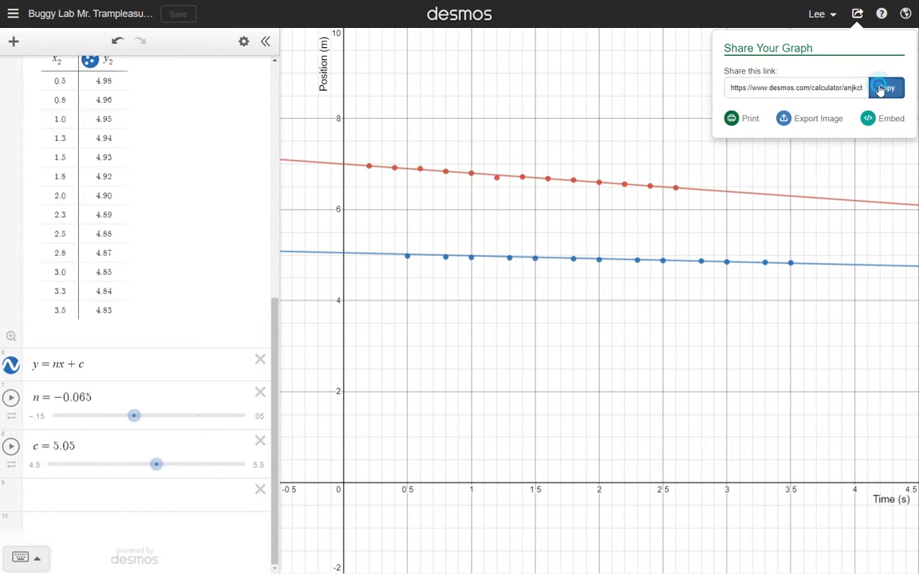
left_click(478, 170)
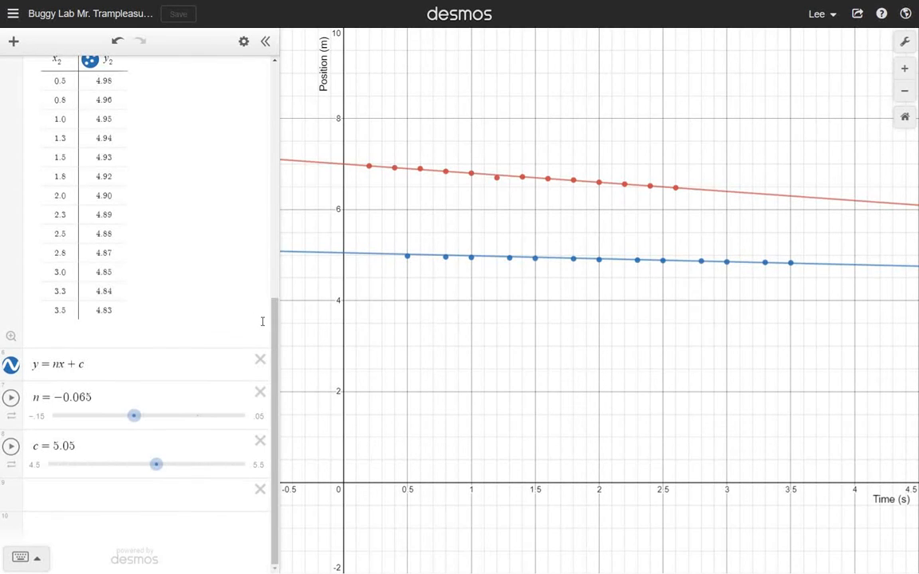
left_click_drag(272, 319, 275, 87)
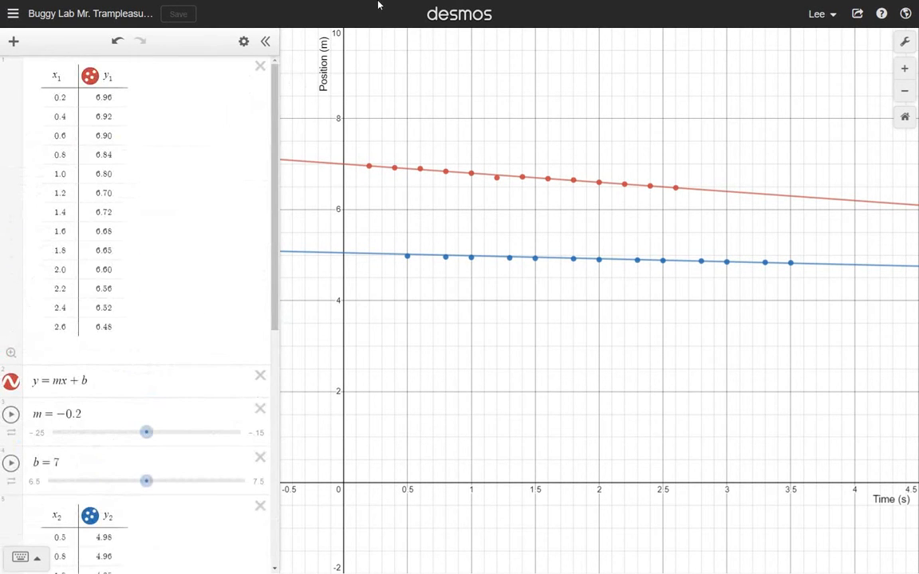